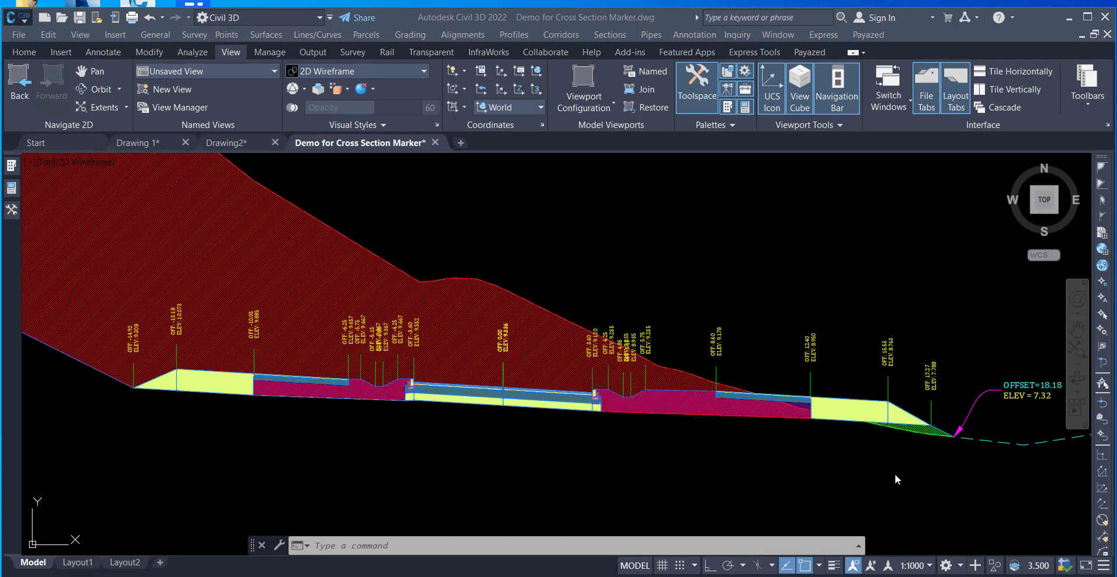
Pan and zoom around the cross-section to inspect the existing daylight labels.
left_click(852, 467)
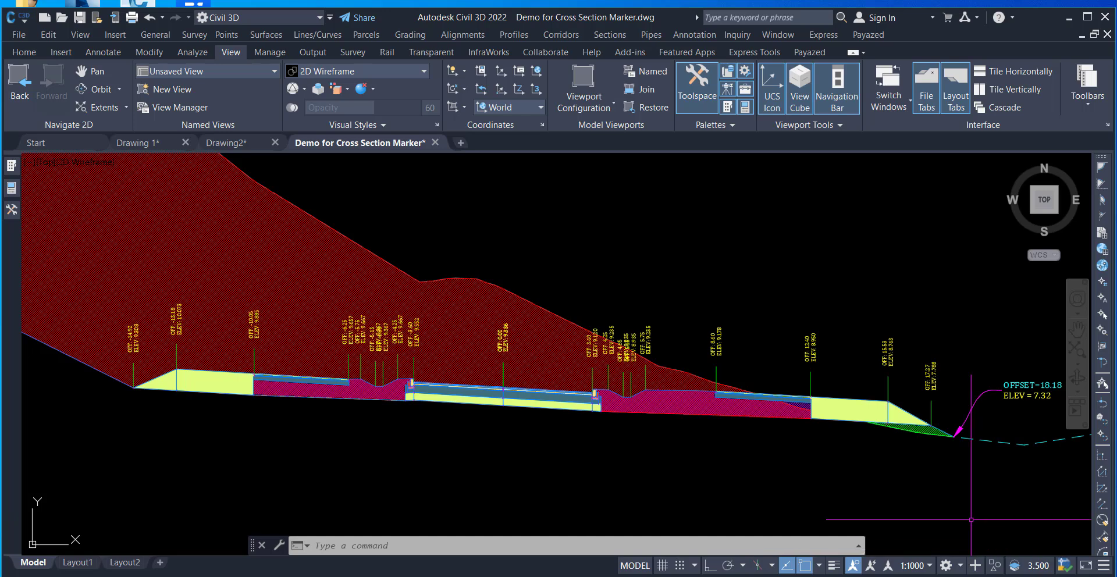
scroll(793, 445, "down", 3)
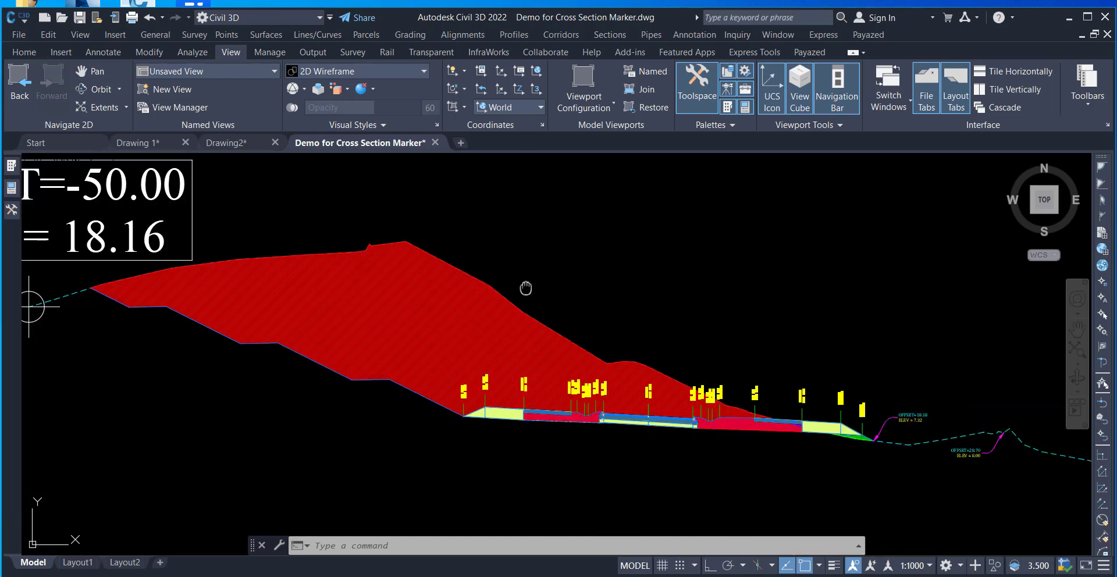
middle_click_drag(524, 287, 636, 324)
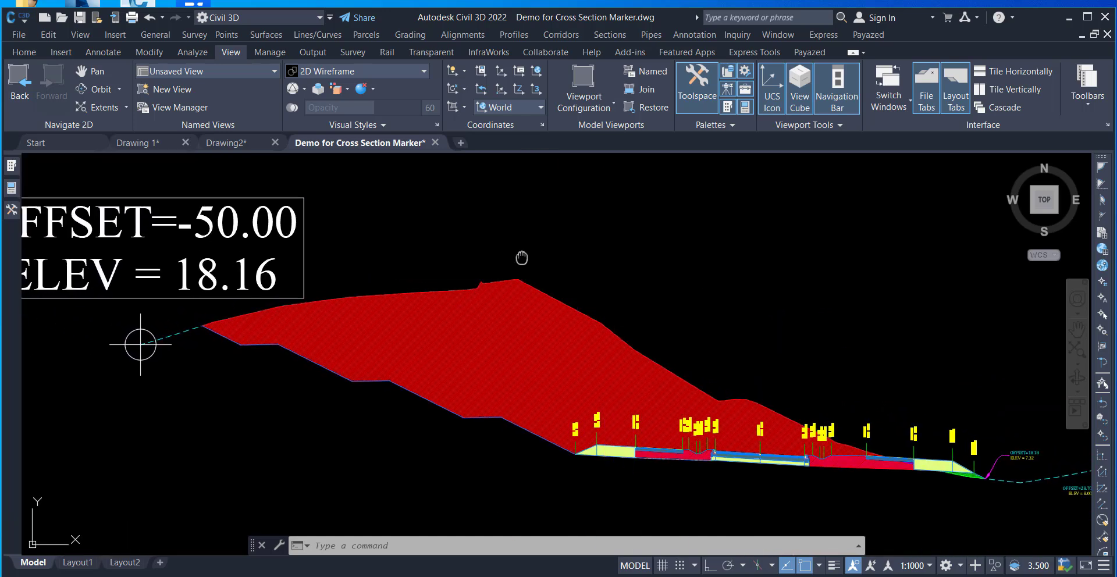
middle_click_drag(521, 256, 602, 260)
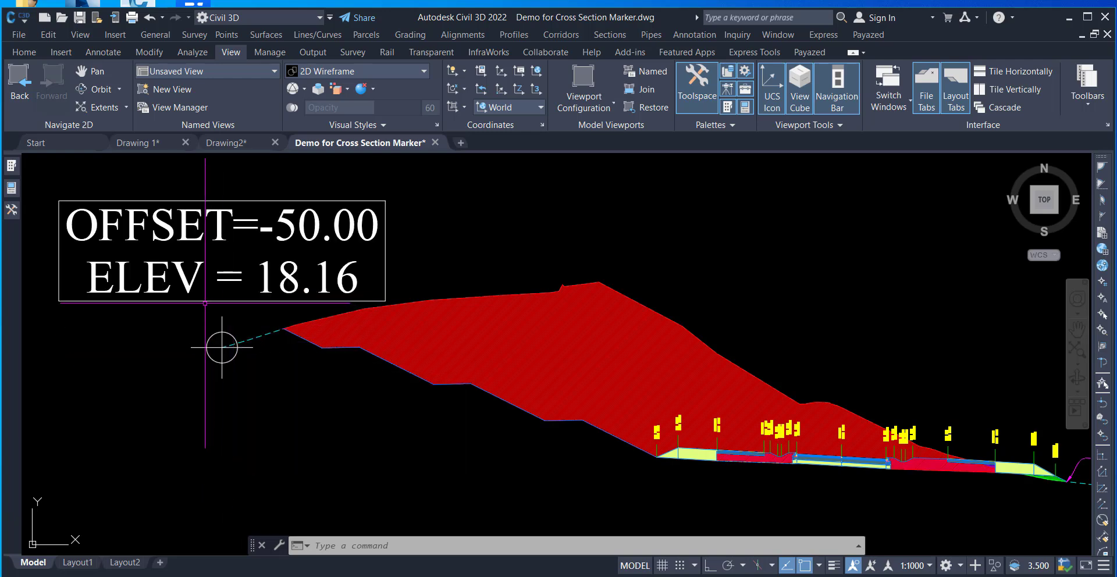
scroll(210, 307, "down", 3)
scroll(210, 307, "down", 5)
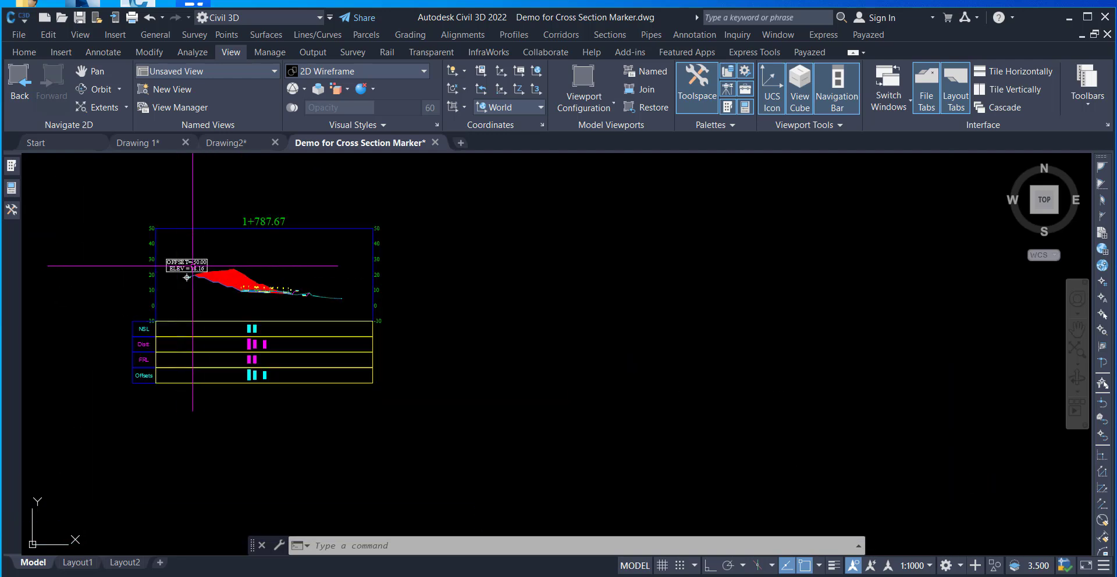
scroll(87, 250, "up", 2)
scroll(275, 263, "up", 4)
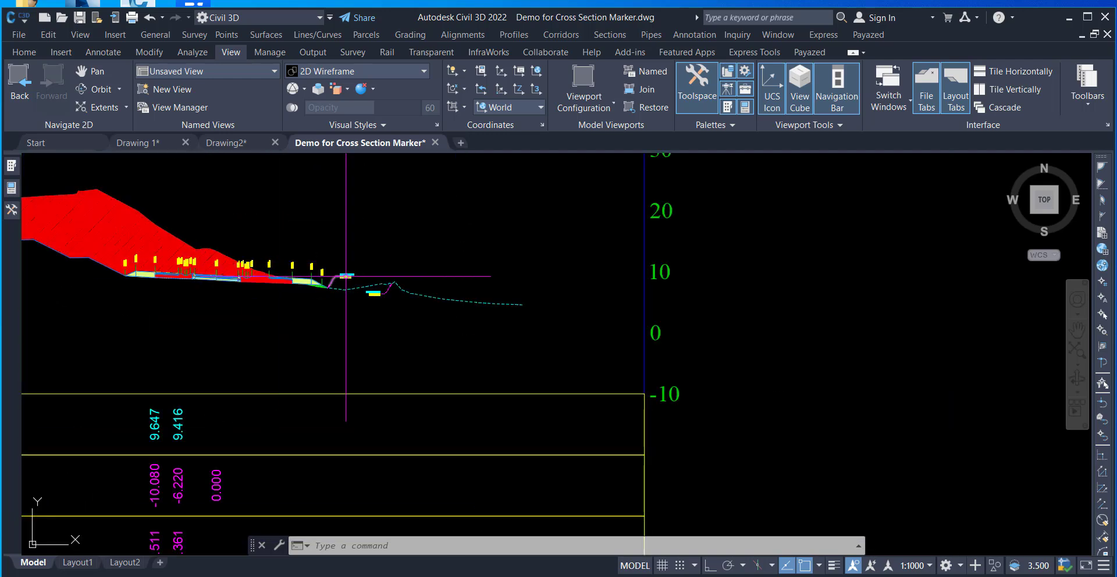
scroll(341, 267, "up", 6)
scroll(324, 337, "up", 3)
mouse_move(297, 325)
middle_mouse_down()
mouse_move(300, 314)
mouse_move(578, 339)
middle_mouse_up()
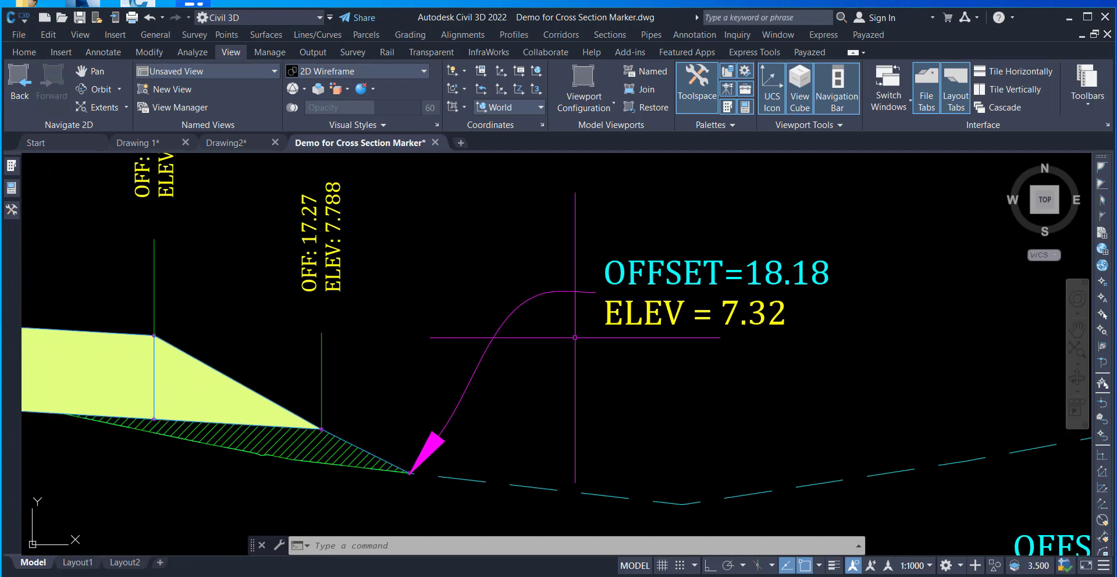
scroll(577, 339, "down", 2)
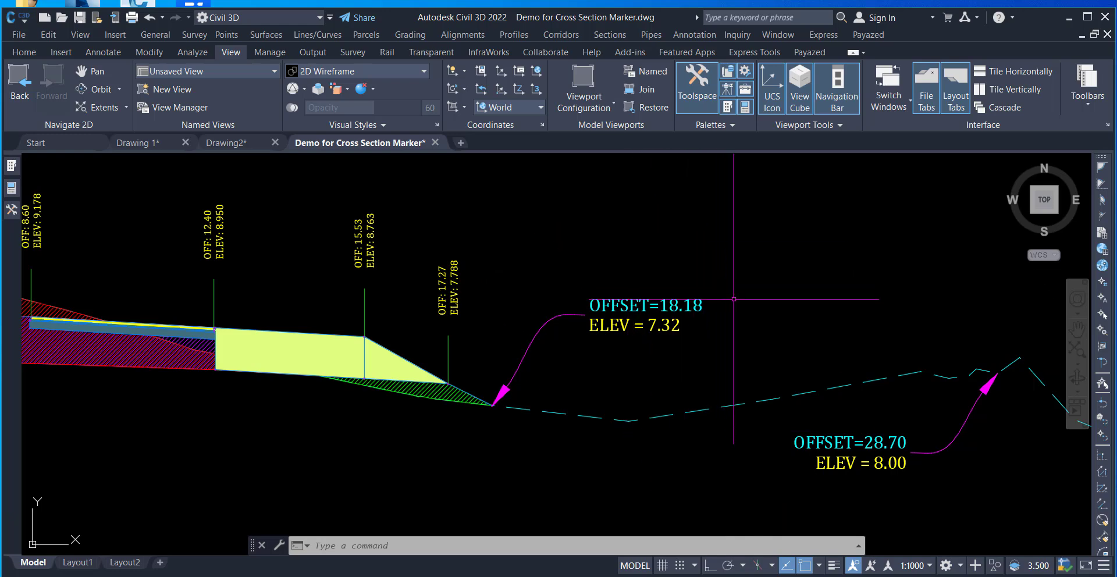
scroll(733, 299, "down", 3)
Window-select the OFFSET=18.18 and OFFSET=28.70 labels and erase them.
middle_click_drag(707, 259, 743, 330)
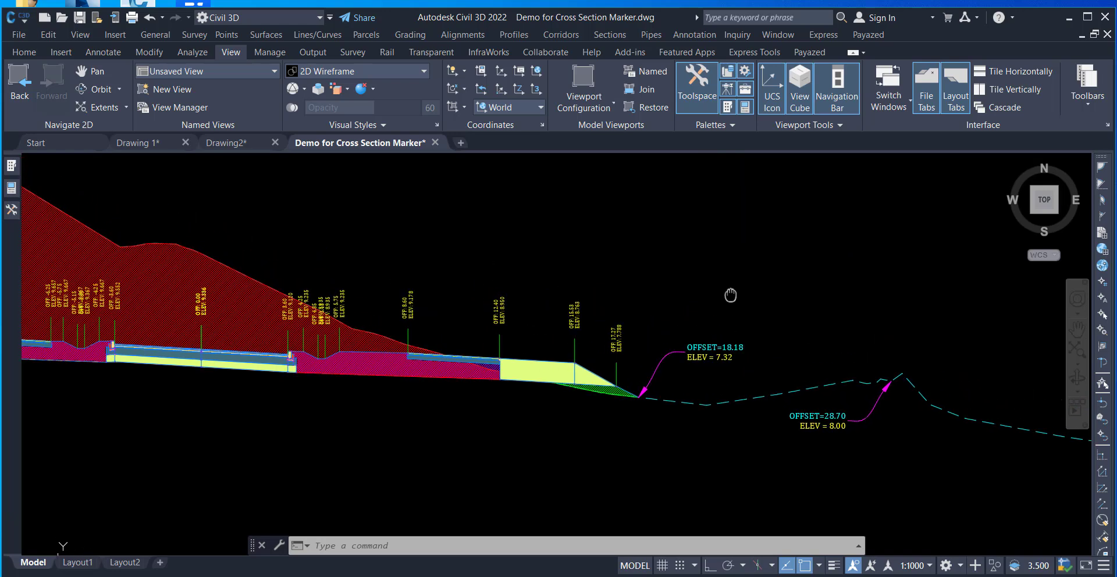
left_click(727, 369)
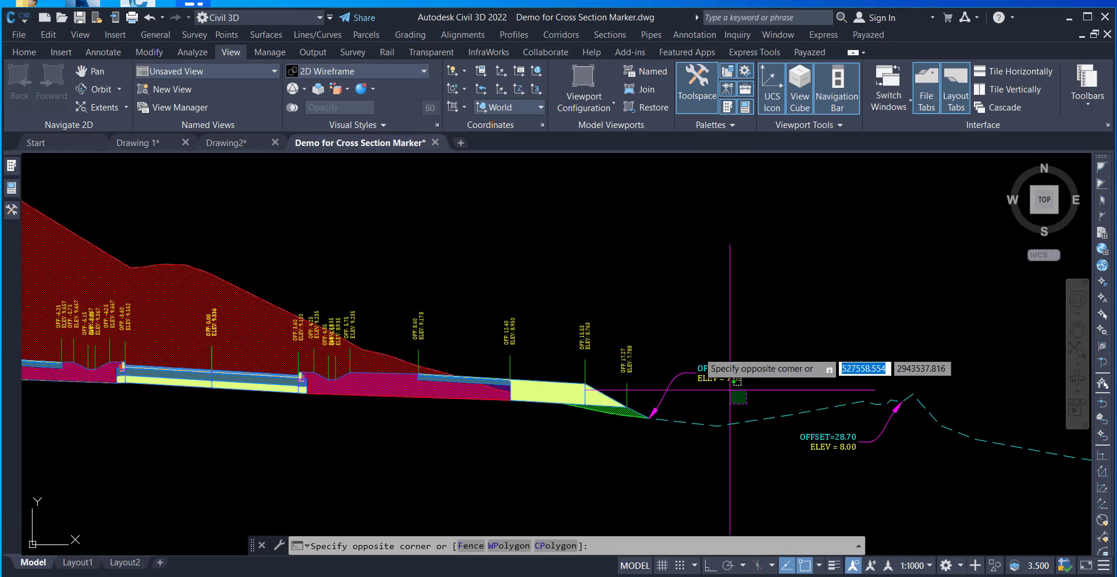
left_click(680, 324)
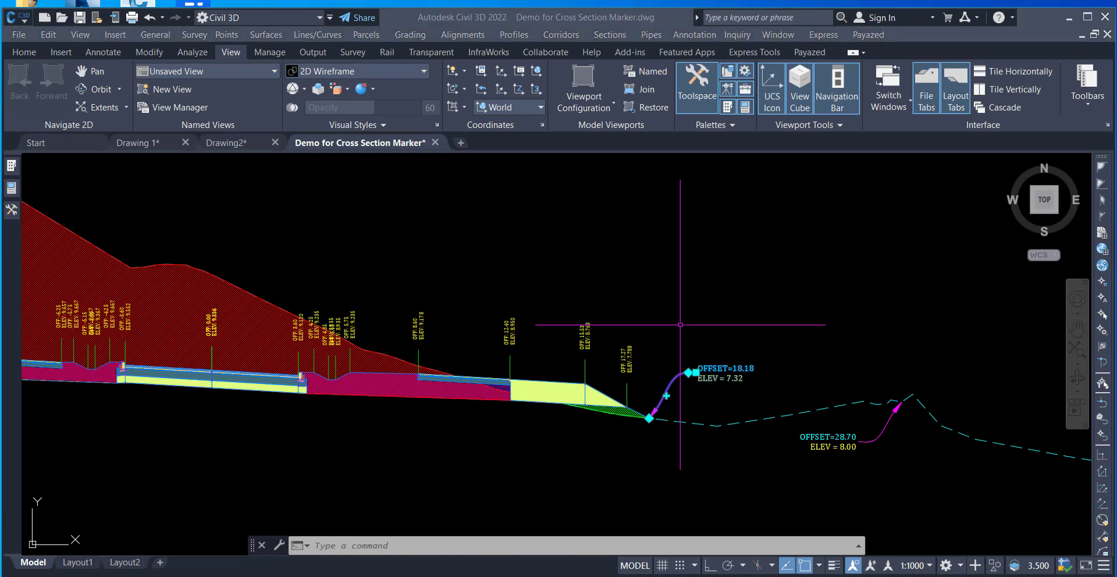
left_click(680, 325)
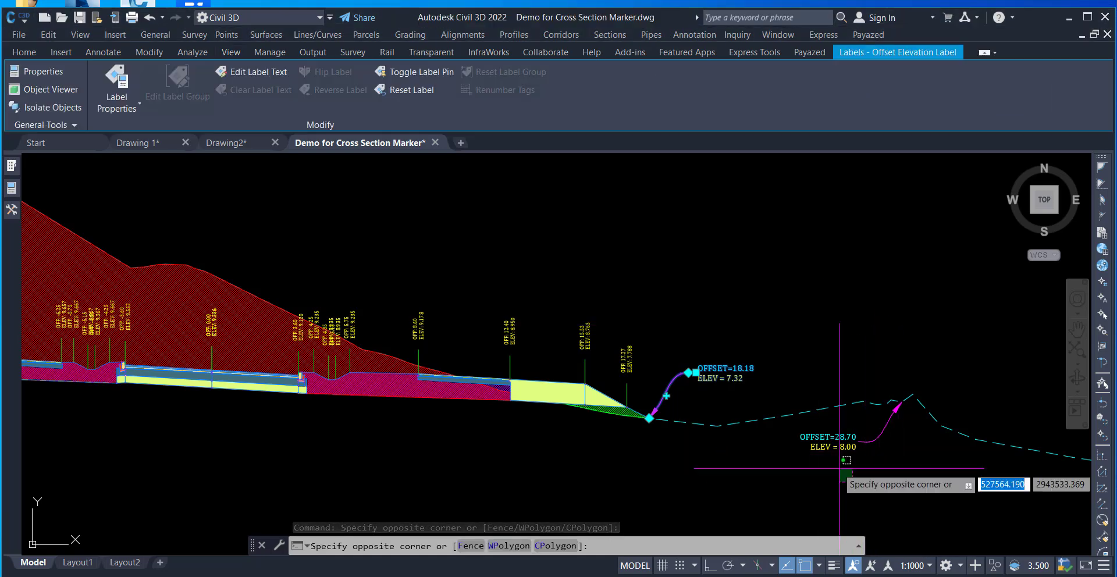
left_click(826, 446)
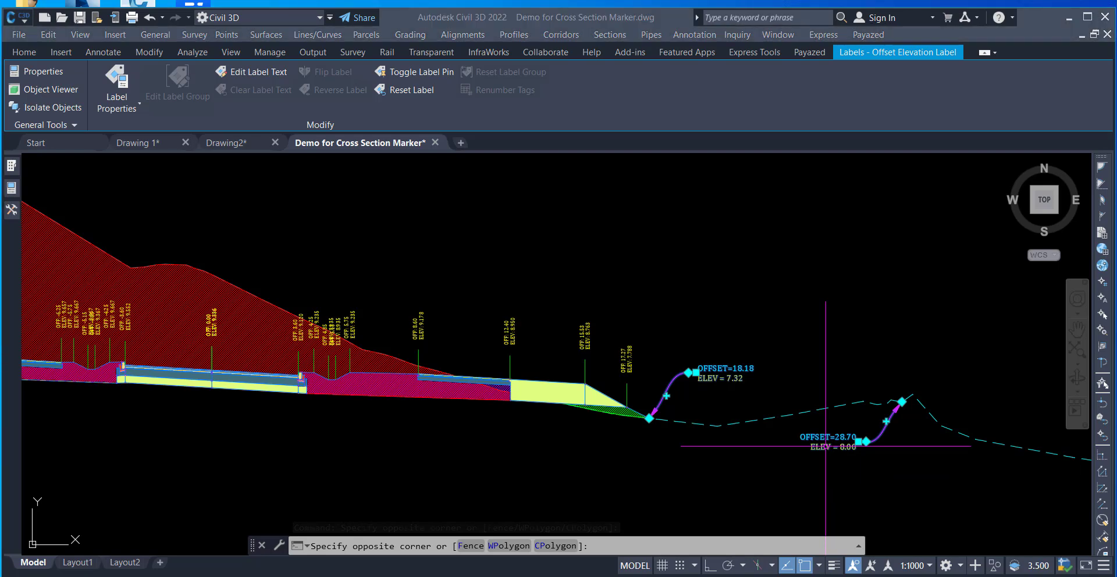
left_click(826, 446)
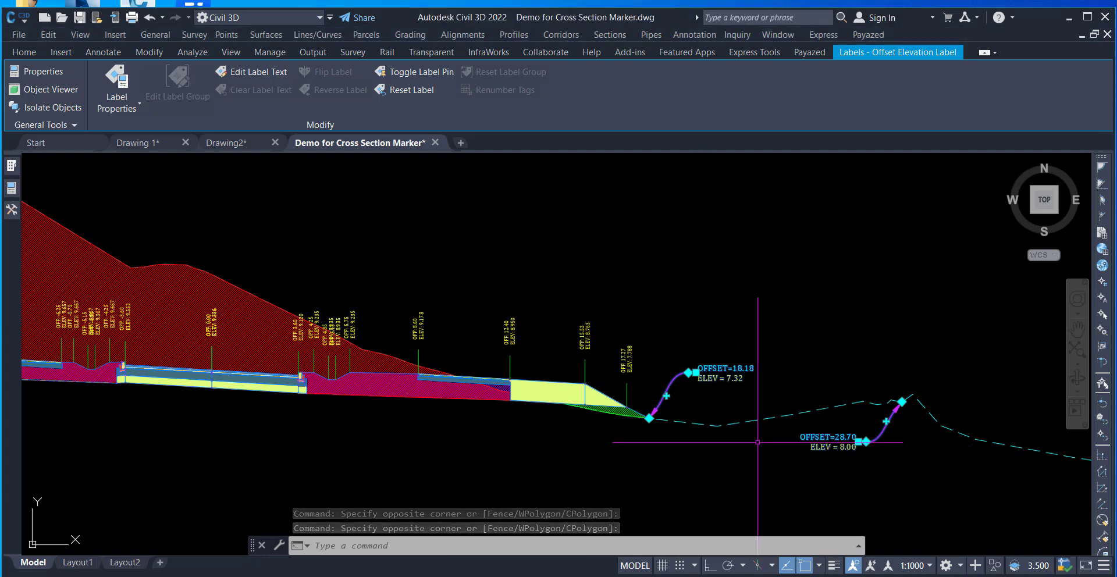
key("Delete")
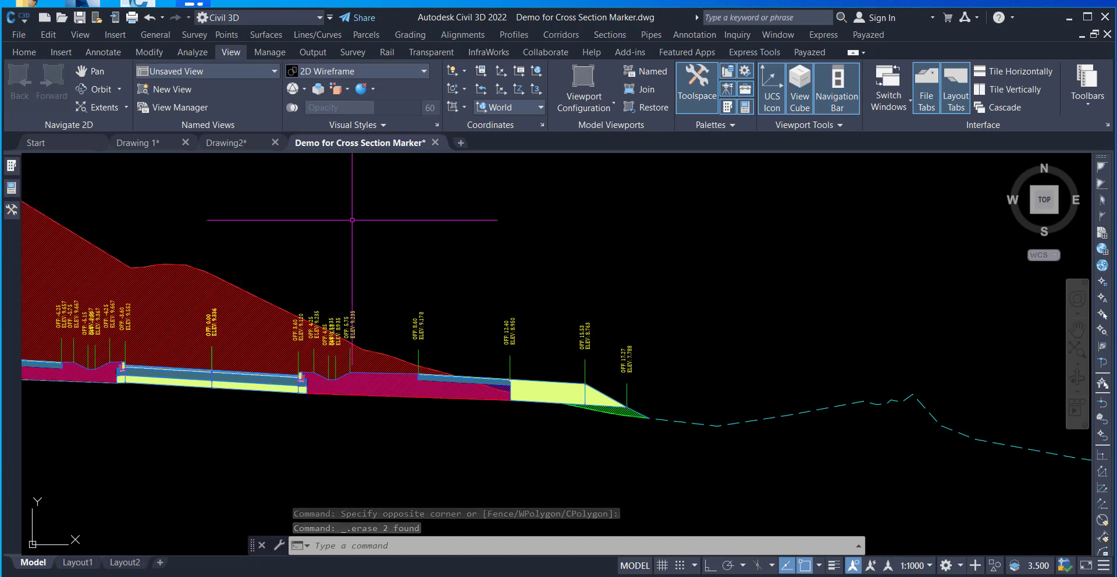
Add an Offset Elevation view label at the slope's daylight point, reading OFFSET=18.18, ELEV = 7.33.
scroll(486, 373, "down", 3)
scroll(488, 369, "down", 2)
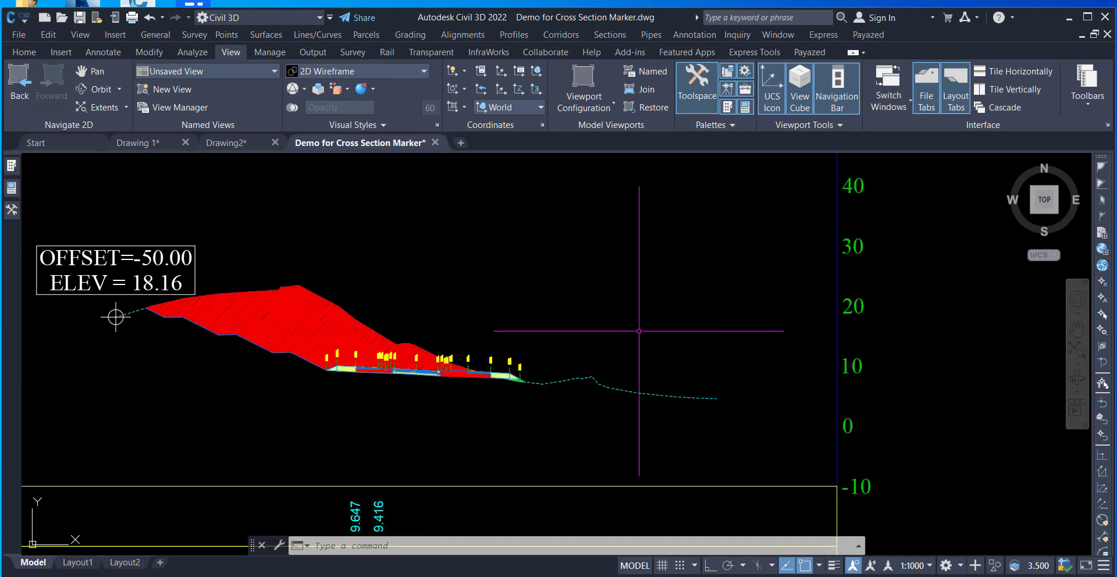
left_click(835, 328)
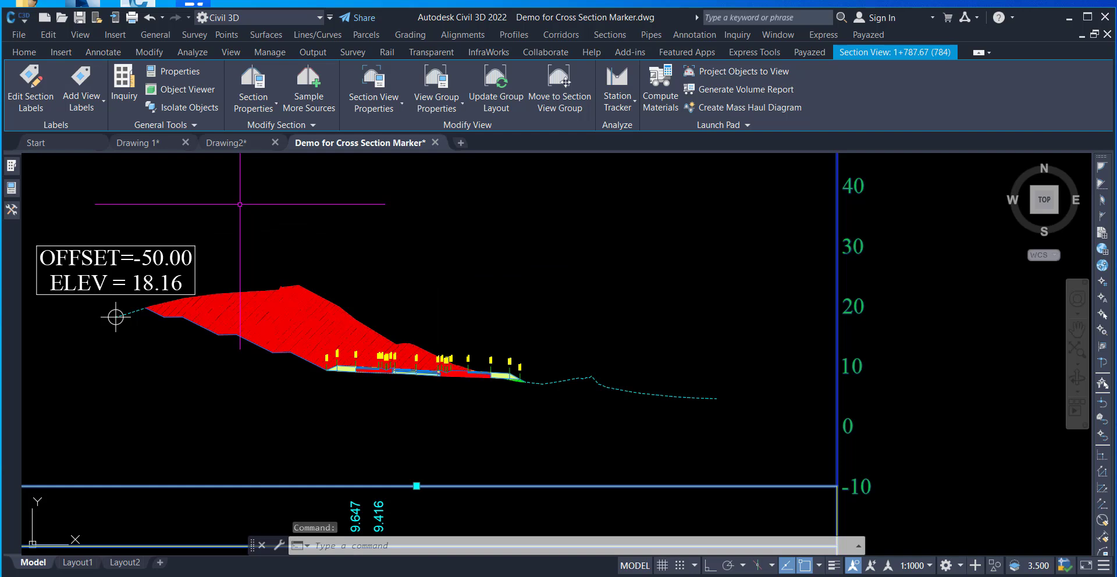
mouse_move(239, 204)
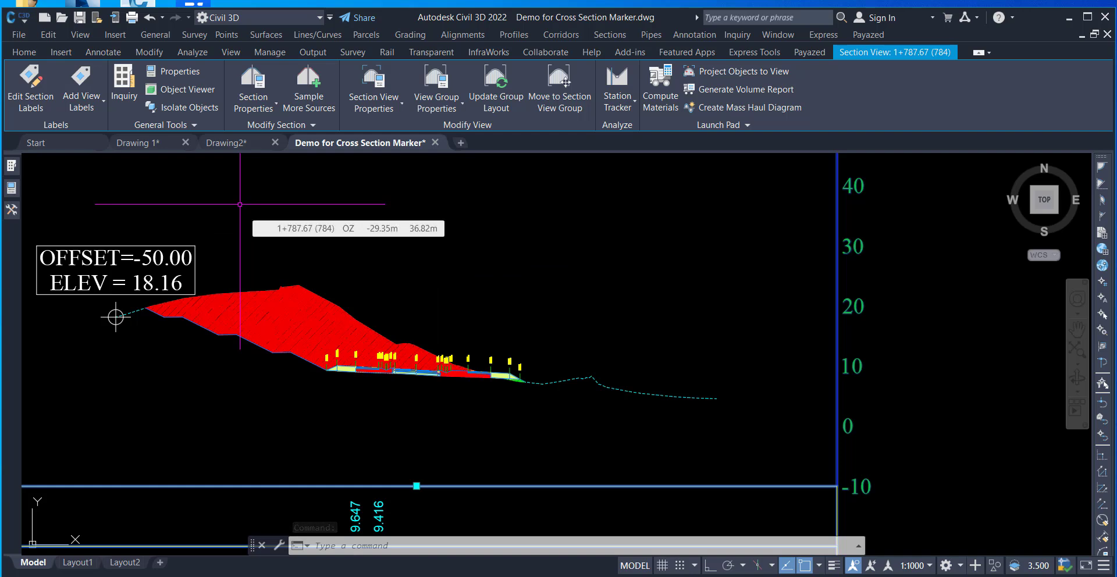
left_click(103, 104)
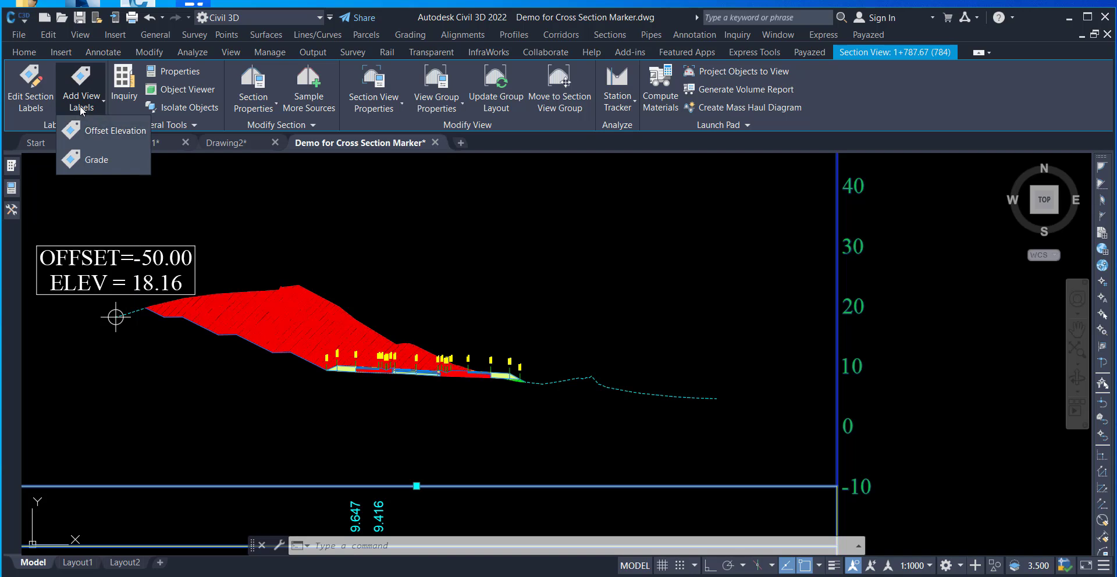
left_click(102, 132)
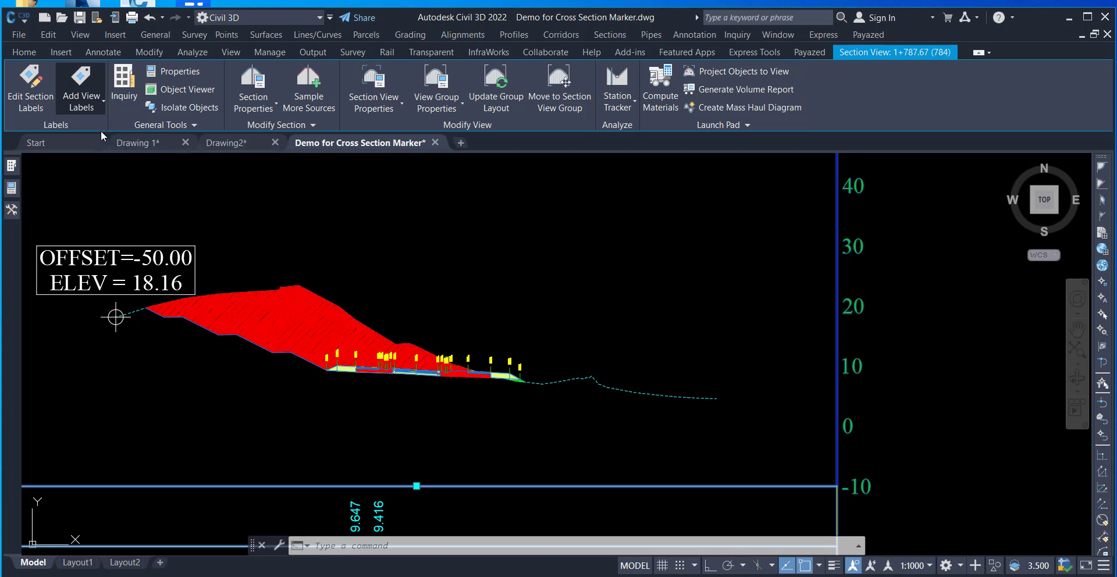
scroll(528, 389, "up", 2)
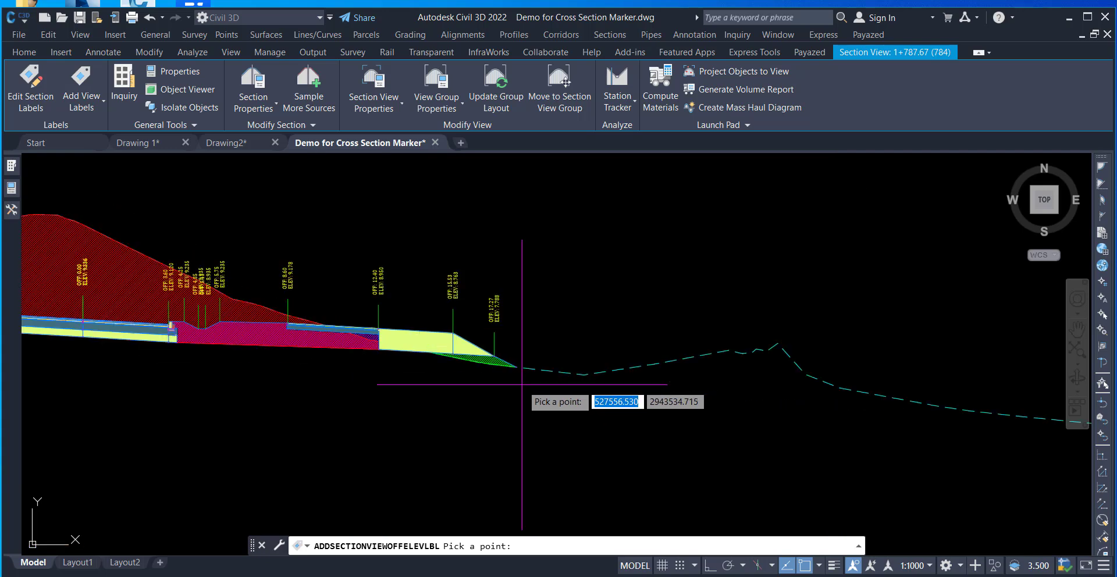
scroll(529, 314, "up", 2)
scroll(528, 407, "up", 1)
scroll(528, 324, "up", 1)
scroll(528, 317, "up", 5)
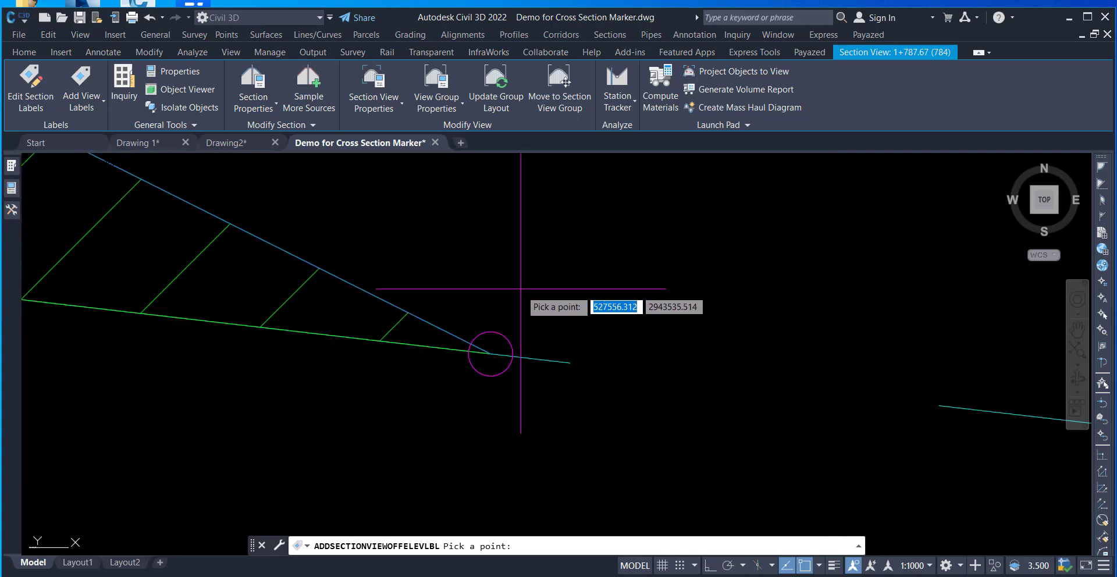
left_click(490, 353)
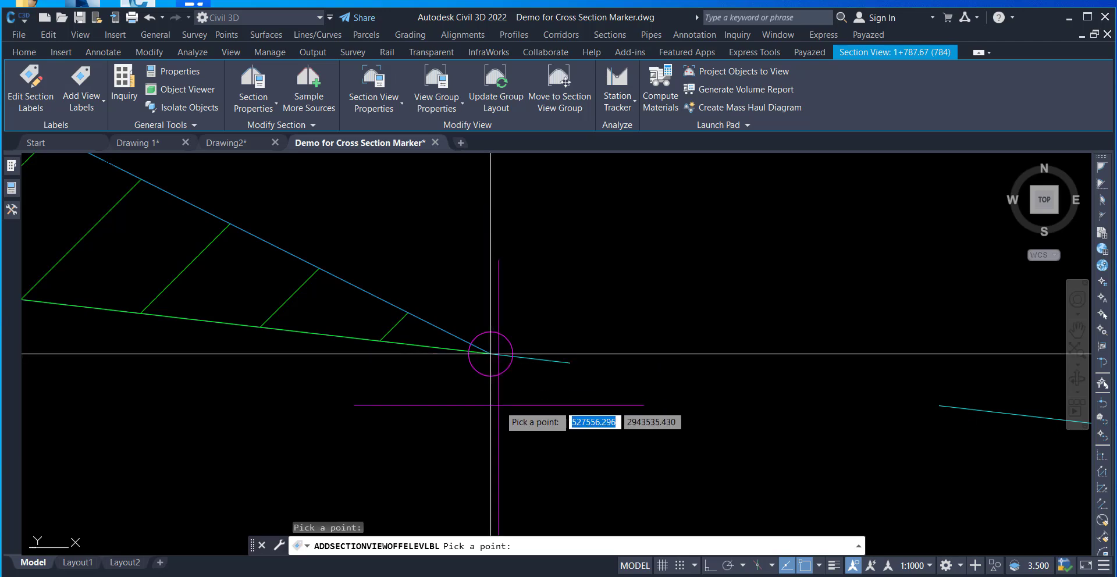
key("Return")
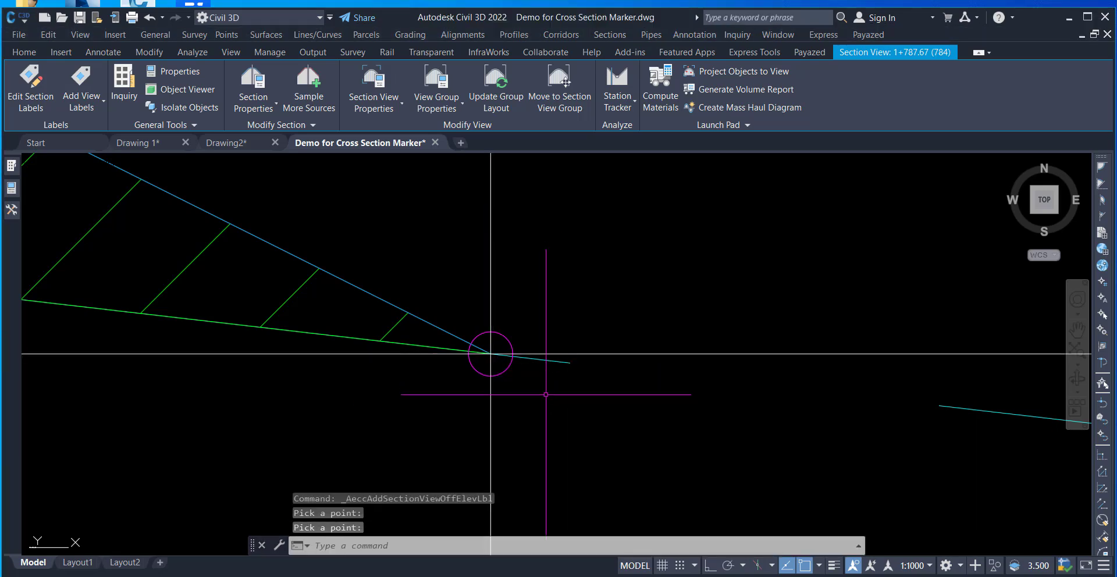
key("Escape")
scroll(545, 429, "down", 3)
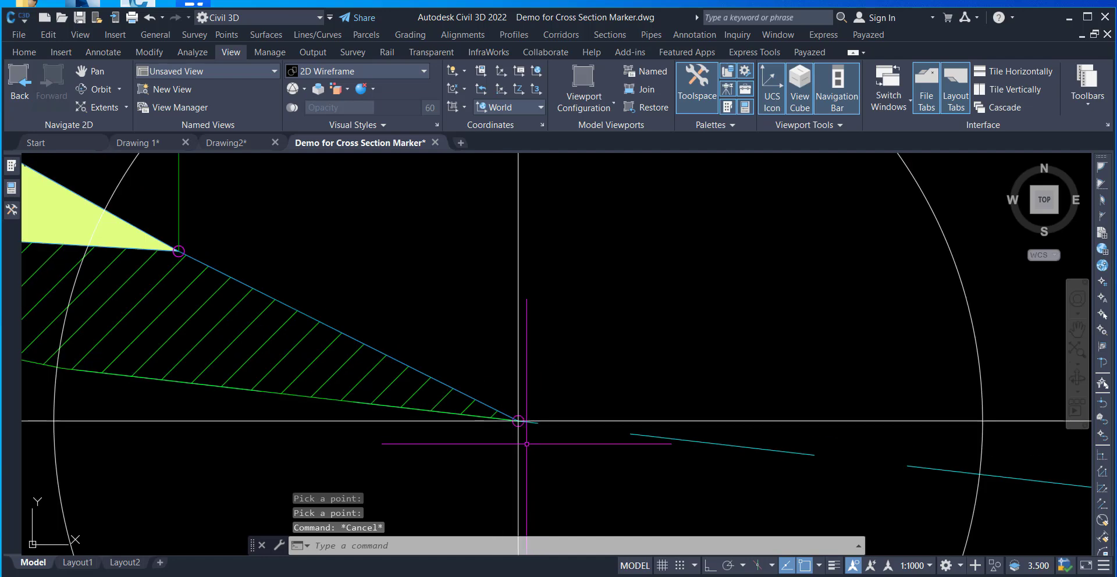
scroll(524, 421, "down", 2)
scroll(509, 401, "down", 3)
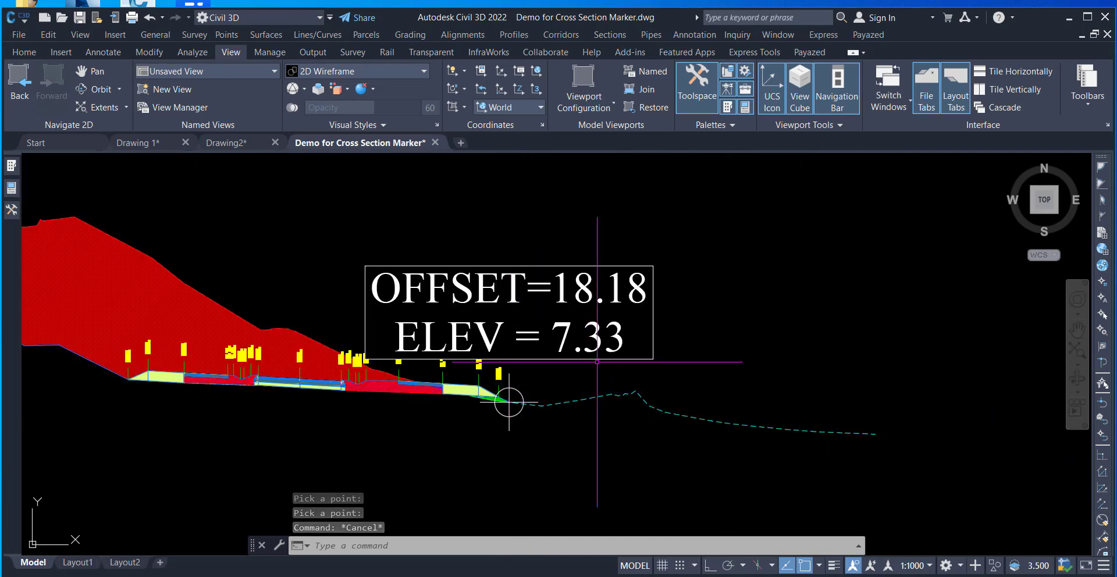
Drag the new label's text up and to the right so it hangs on a leader.
left_click(509, 401)
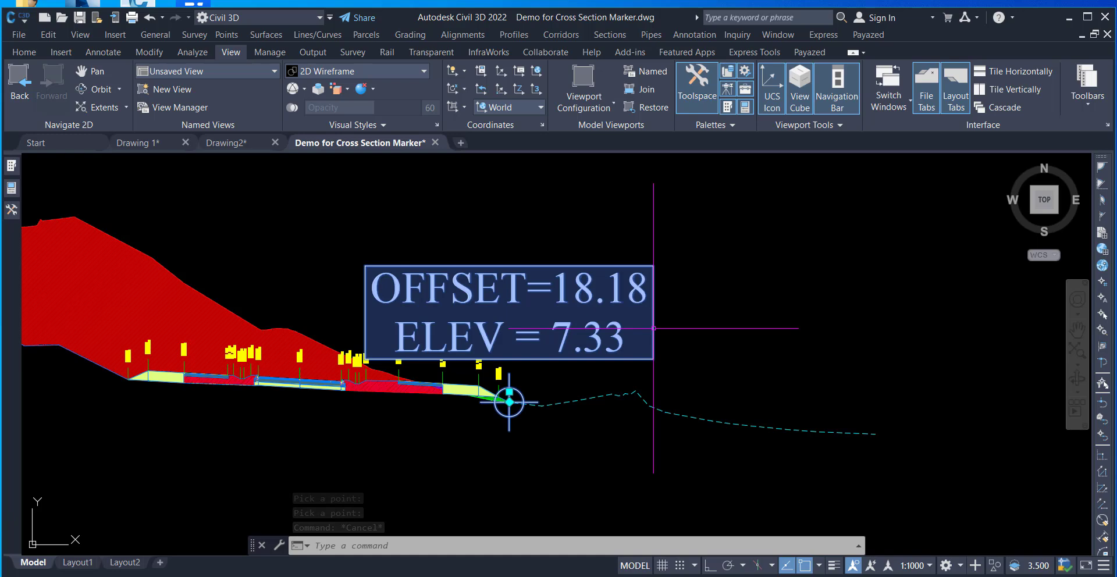
left_click(653, 328)
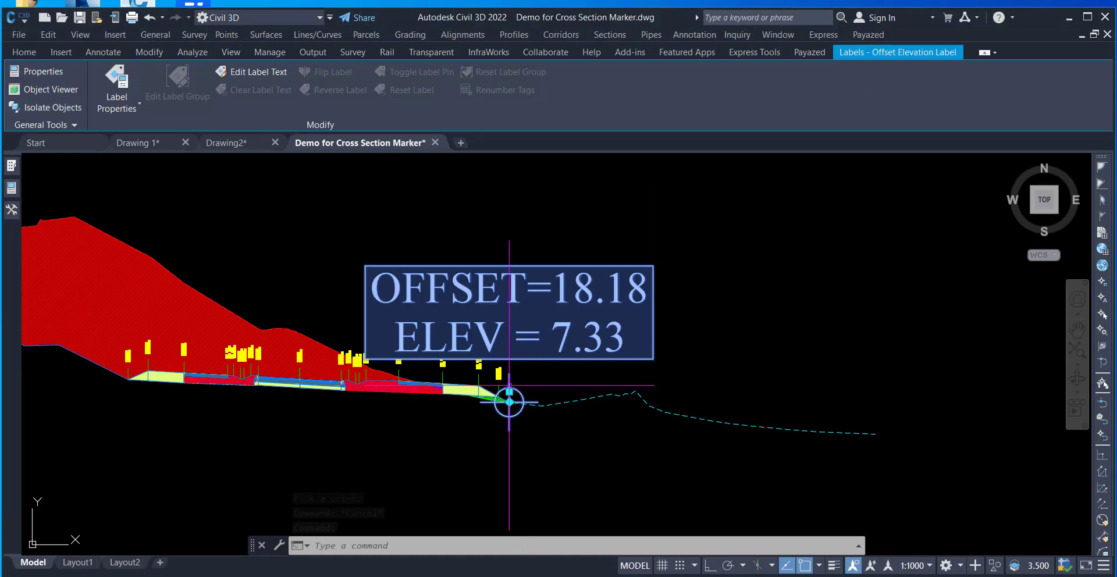
left_click(509, 391)
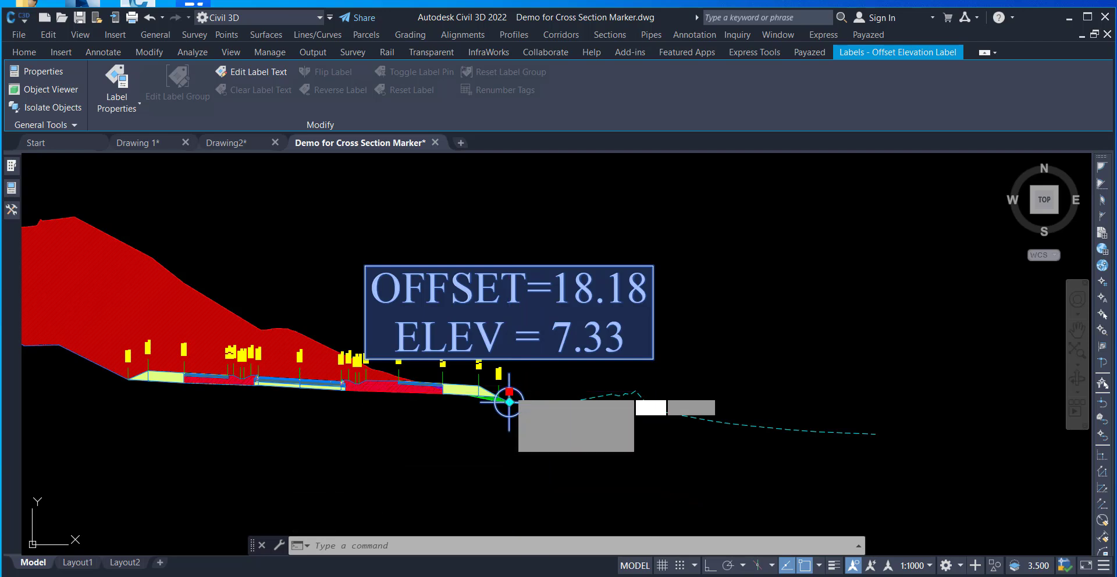
left_click(645, 316)
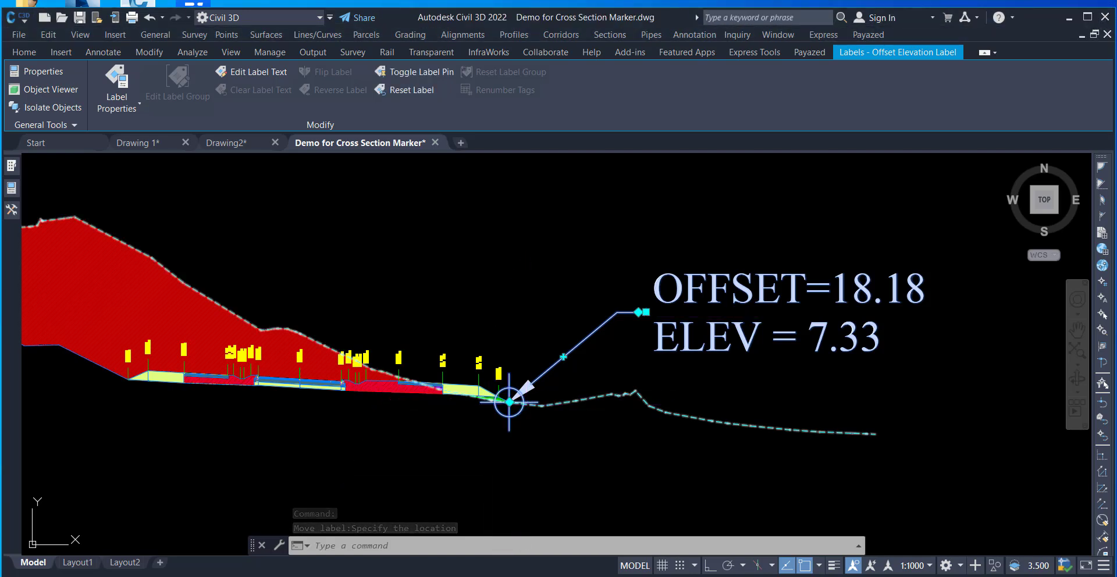
key("Escape")
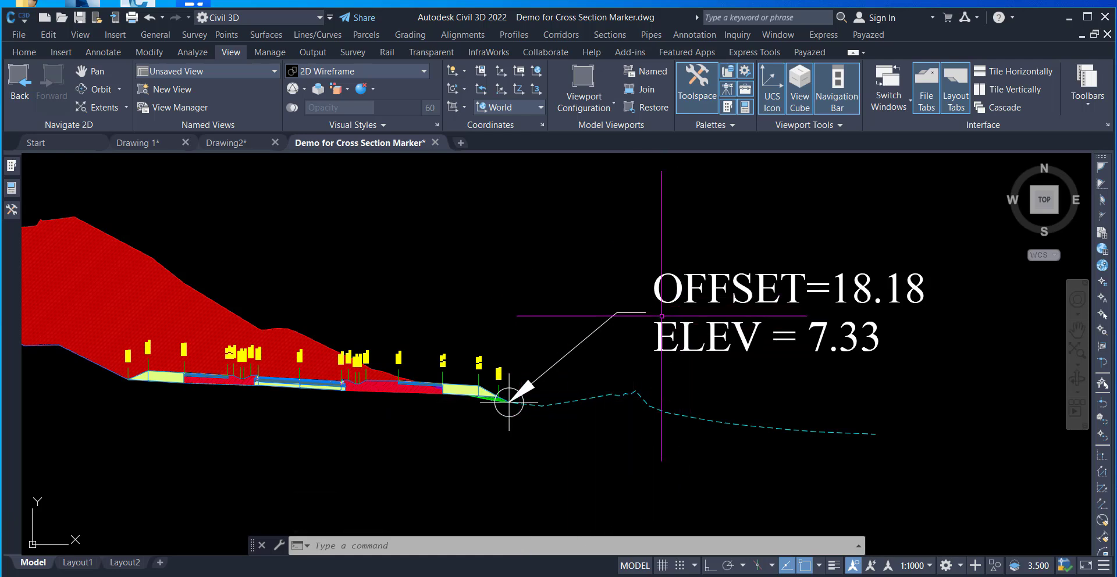
Choose Edit Label Style for the moved OFFSET/ELEV label.
left_click(620, 312)
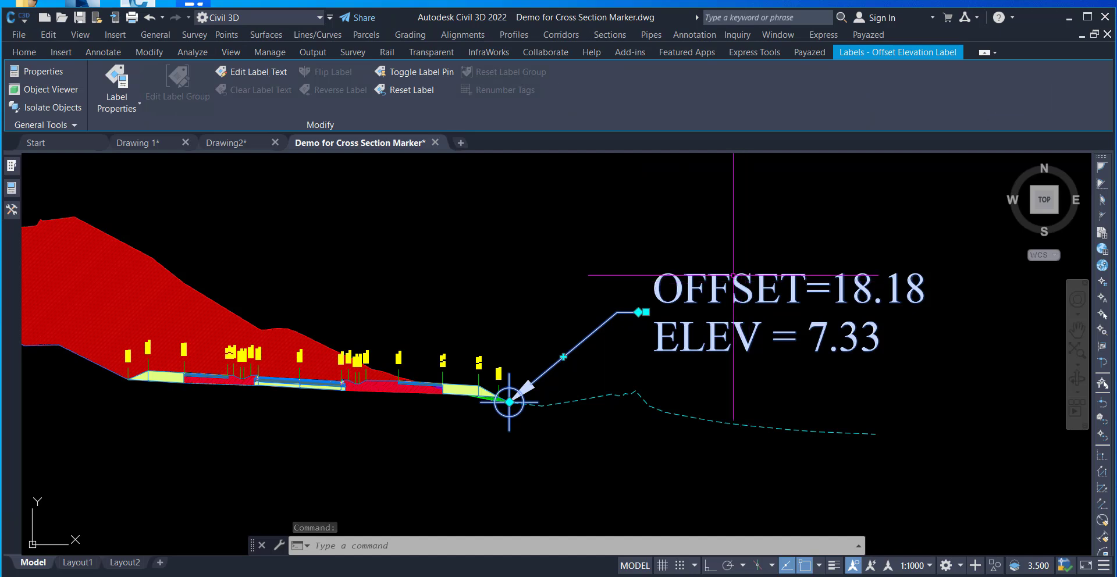
left_click(136, 107)
left_click(140, 159)
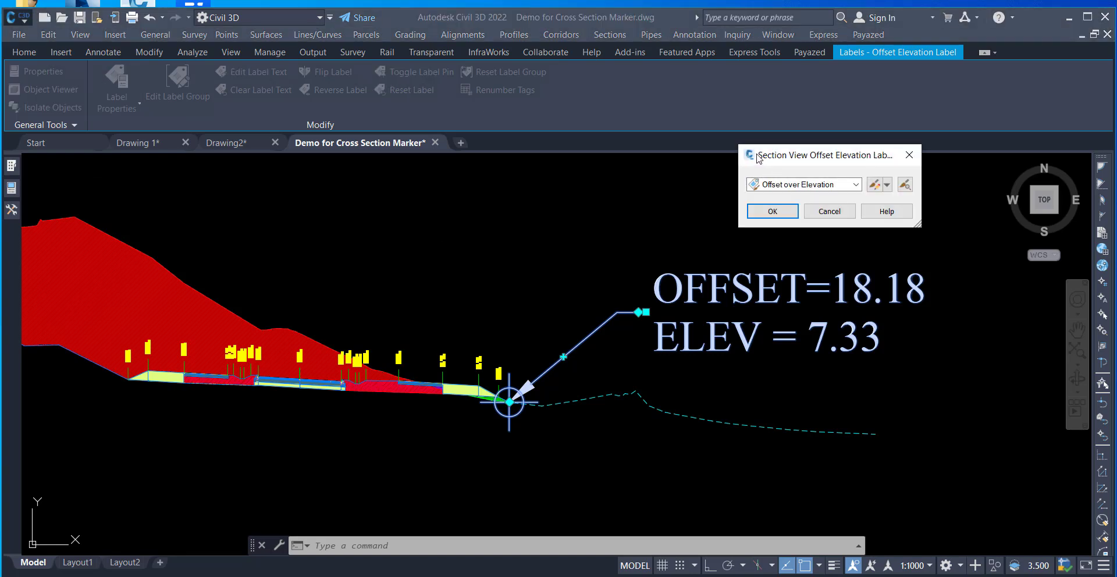
Copy the Offset over Elevation style and rename the copy 'label'.
left_click_drag(759, 158, 613, 111)
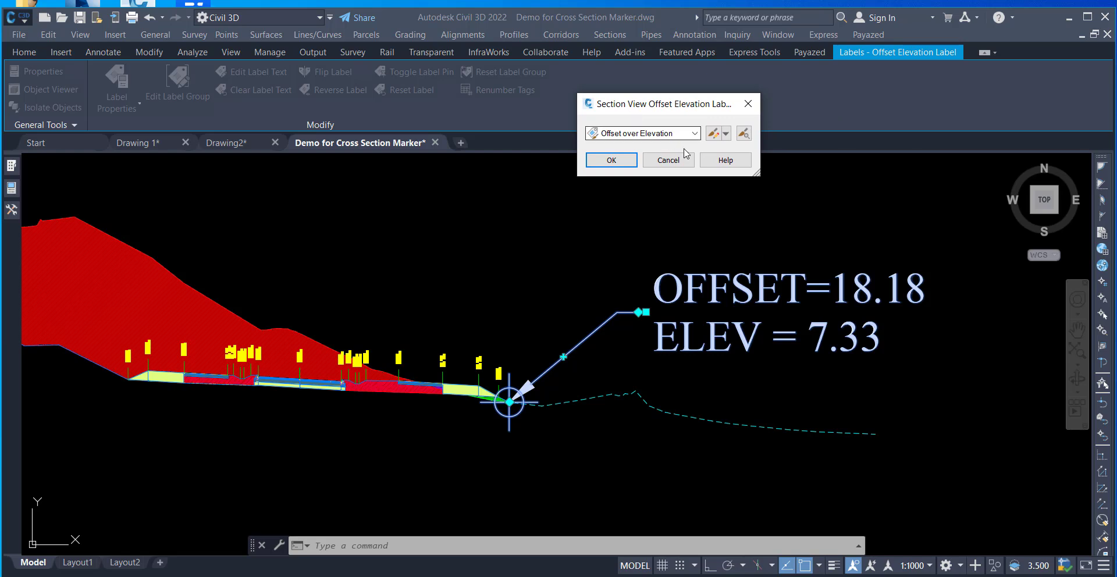
left_click(727, 140)
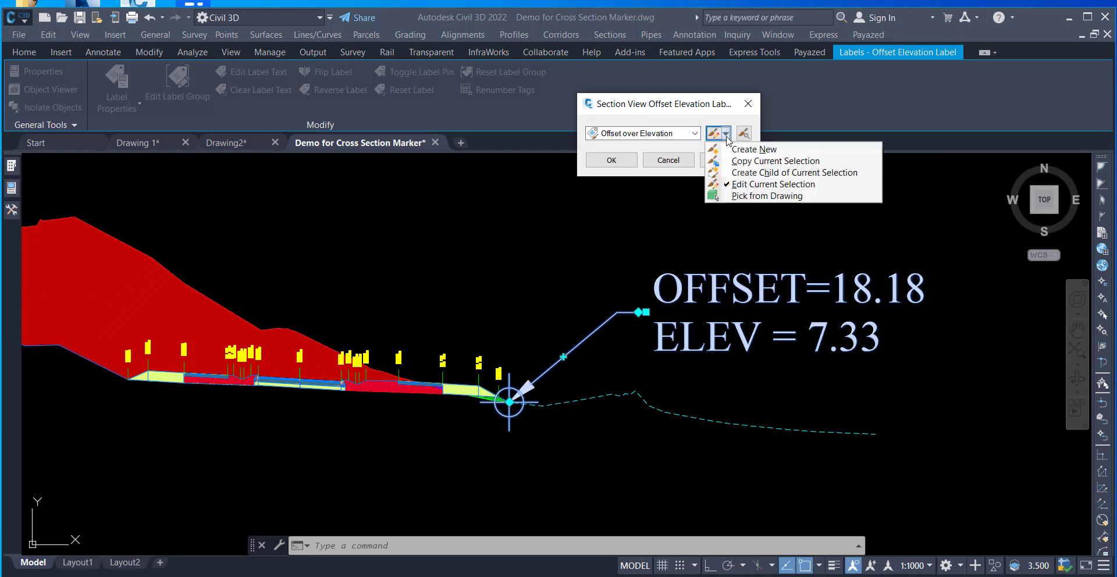
left_click(755, 184)
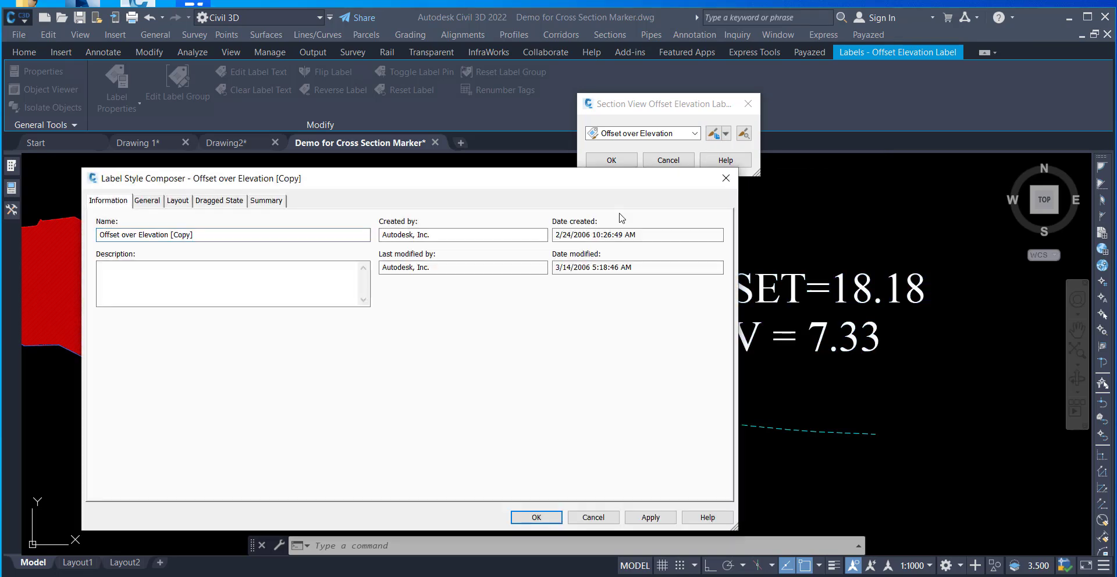
key("BackSpace")
type("label")
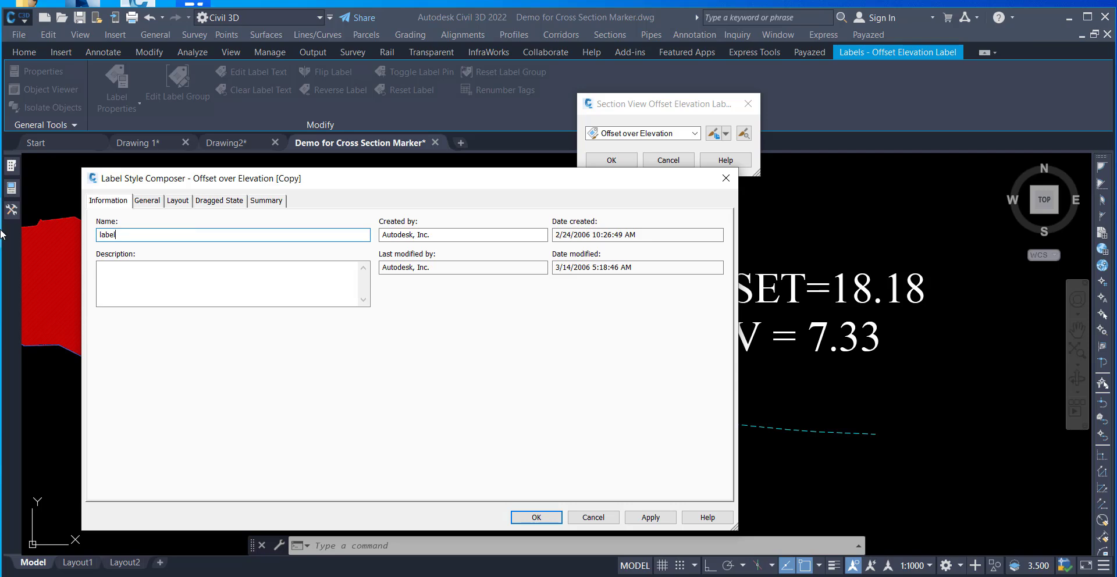
Set the label component's text height to 0.40mm and open its contents for editing.
left_click(146, 200)
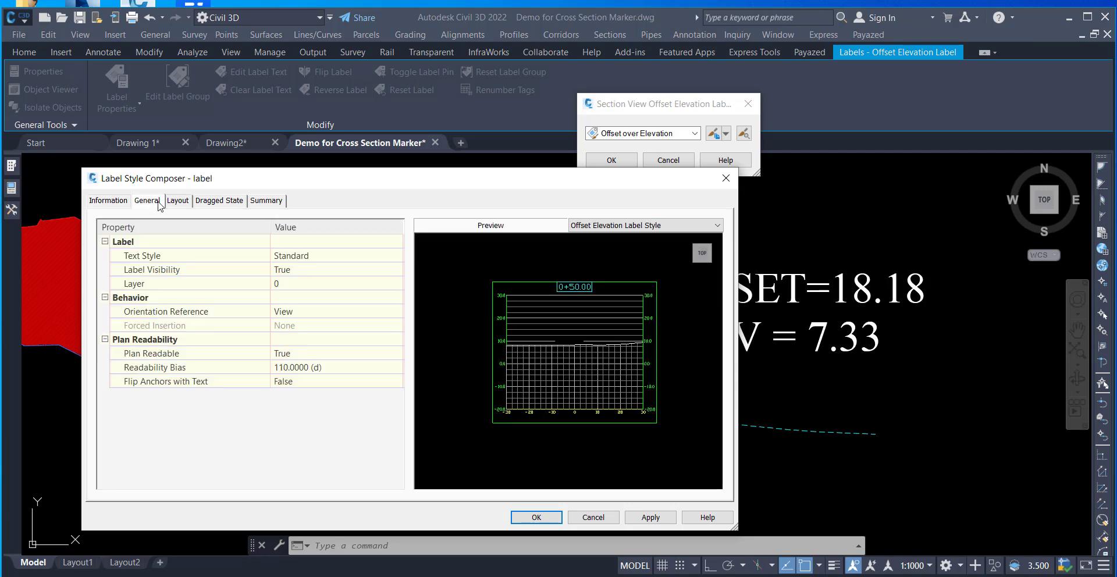
left_click(178, 201)
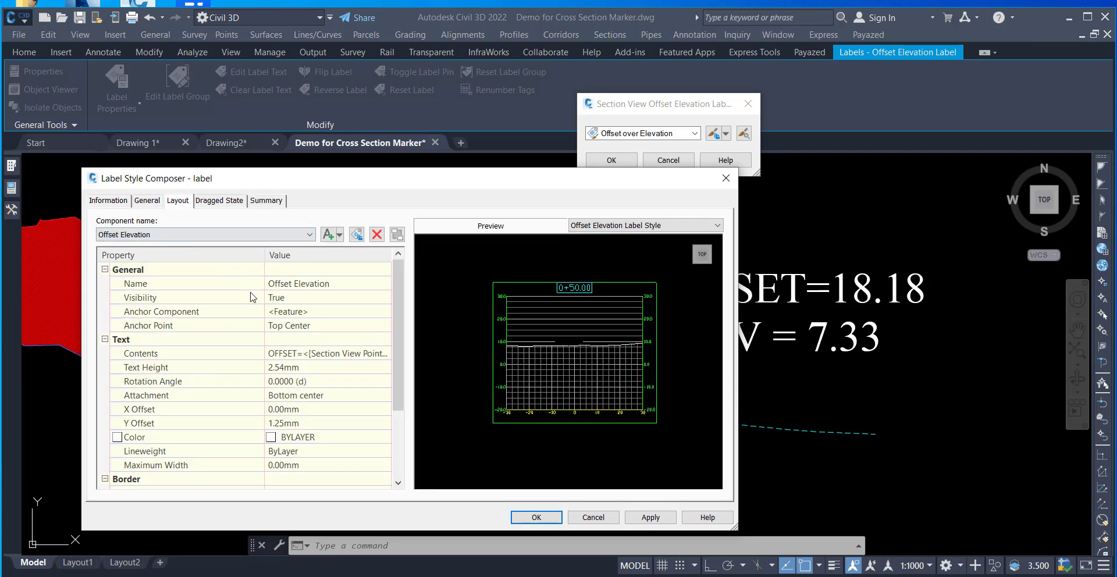
left_click(309, 367)
type(".4")
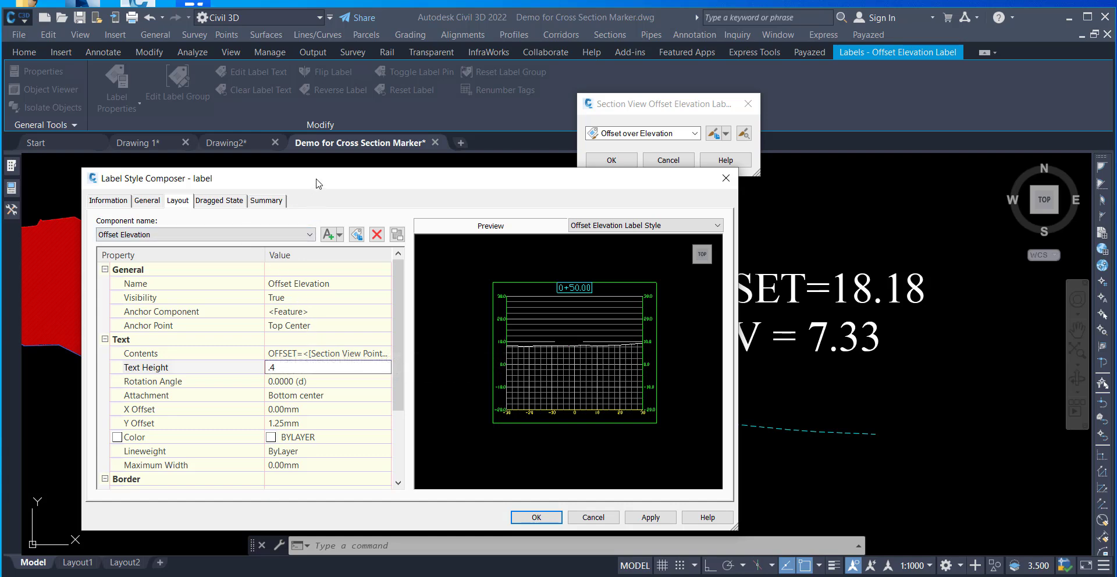
left_click(381, 356)
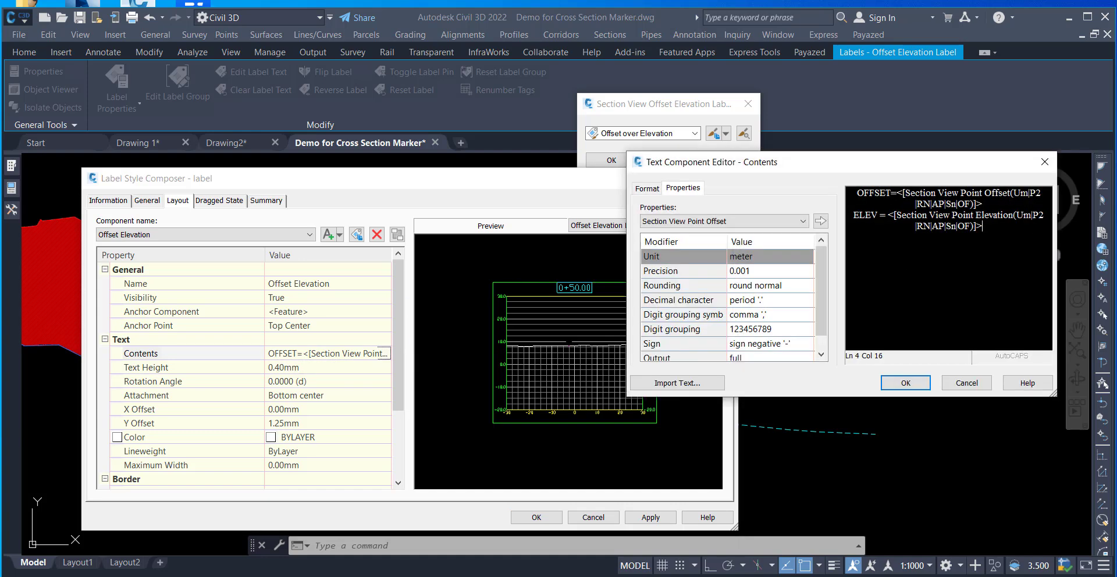
key("ctrl+a")
Change the font of all label text to Candara.
left_click(643, 192)
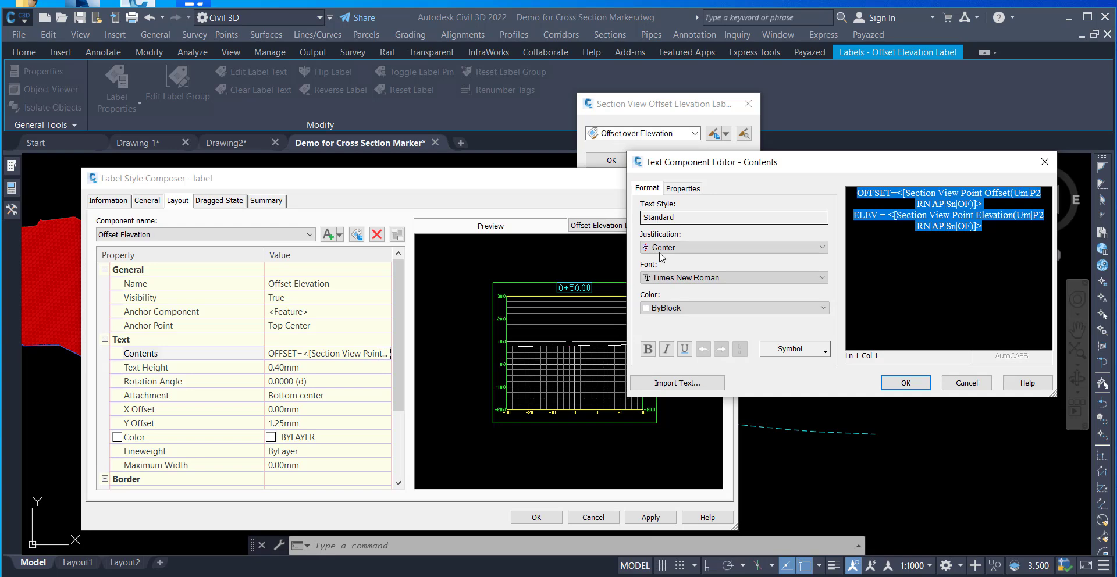
left_click(672, 278)
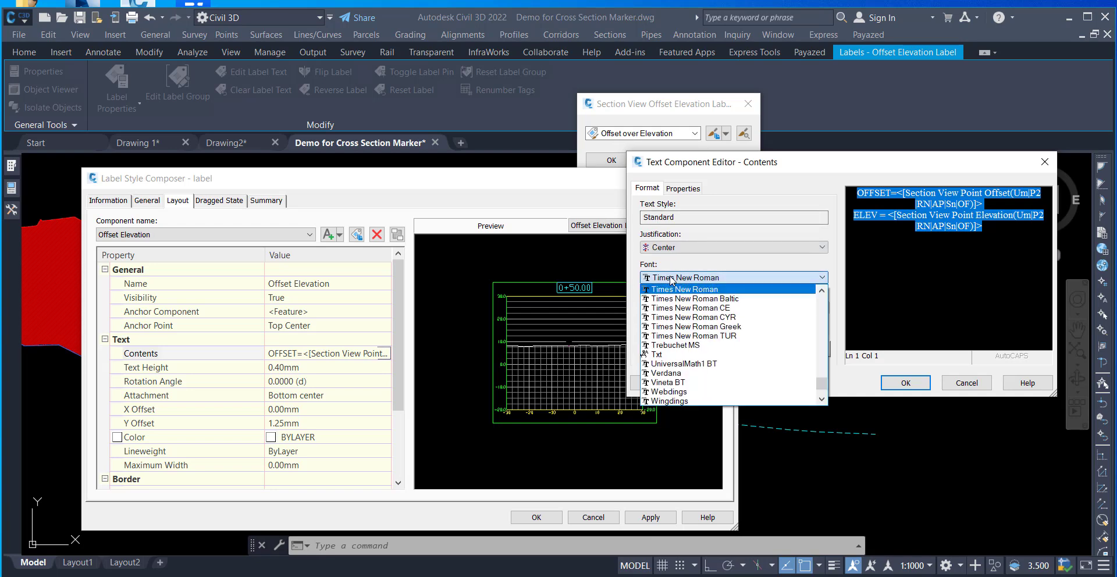
key("c")
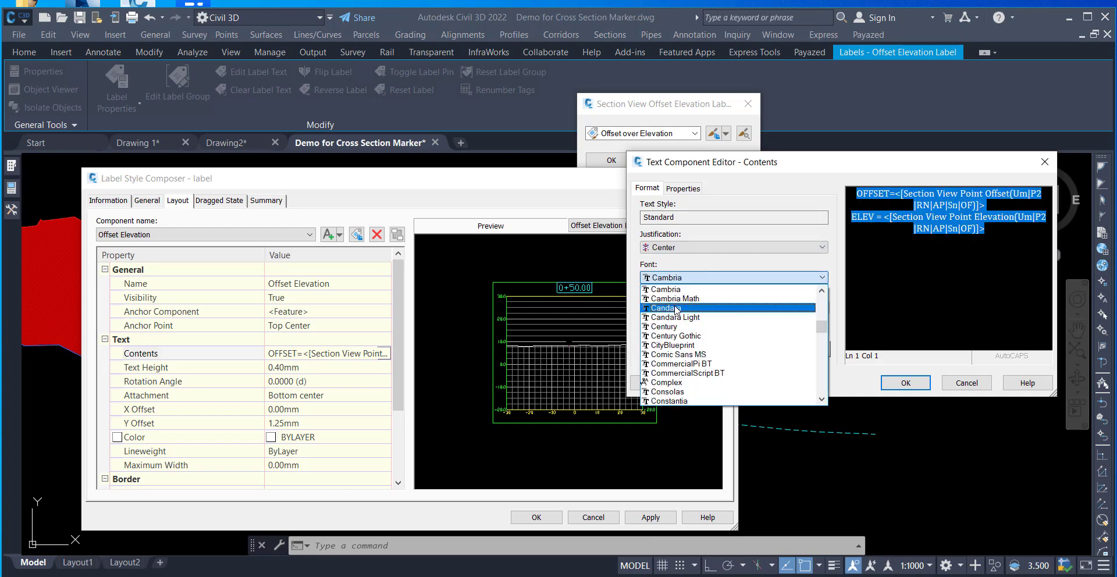
left_click(675, 308)
Color the OFFSET line cyan and the ELEV line yellow, then confirm.
left_click(983, 205)
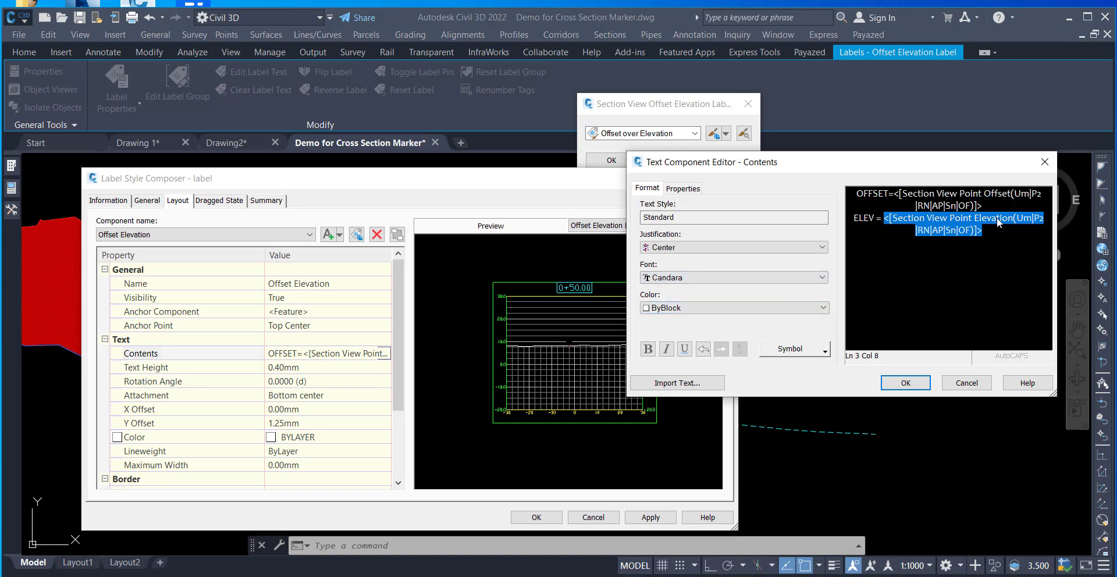
left_click_drag(983, 205, 894, 193)
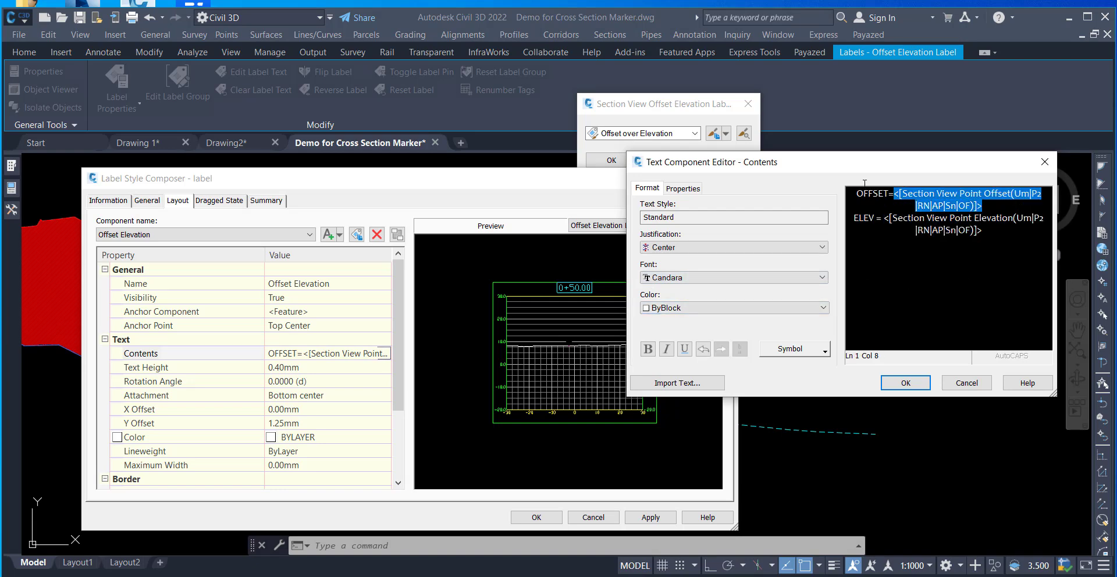
left_click(666, 308)
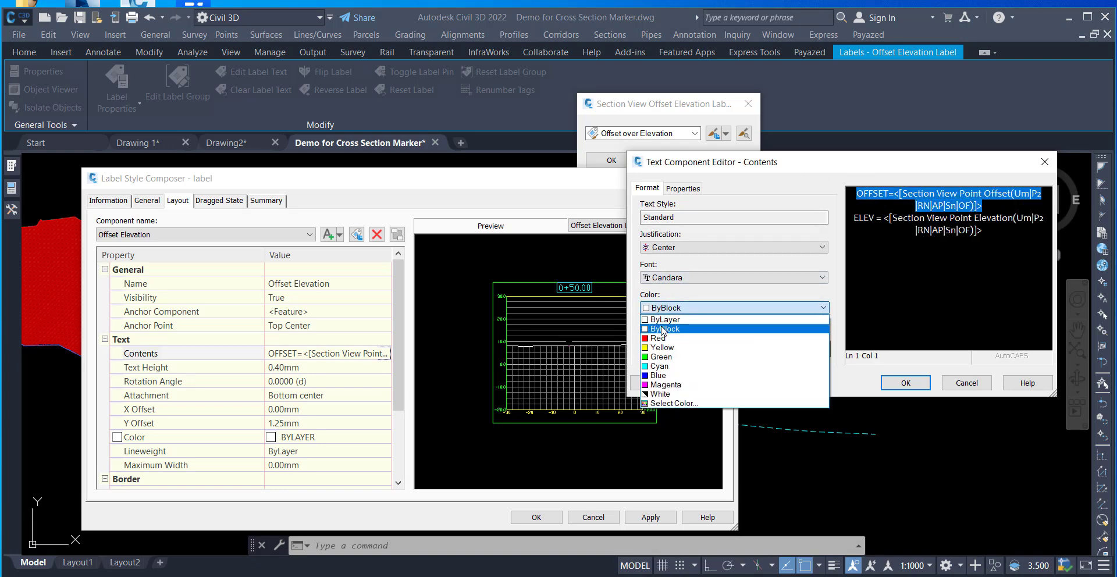
left_click(669, 316)
left_click_drag(982, 230, 884, 217)
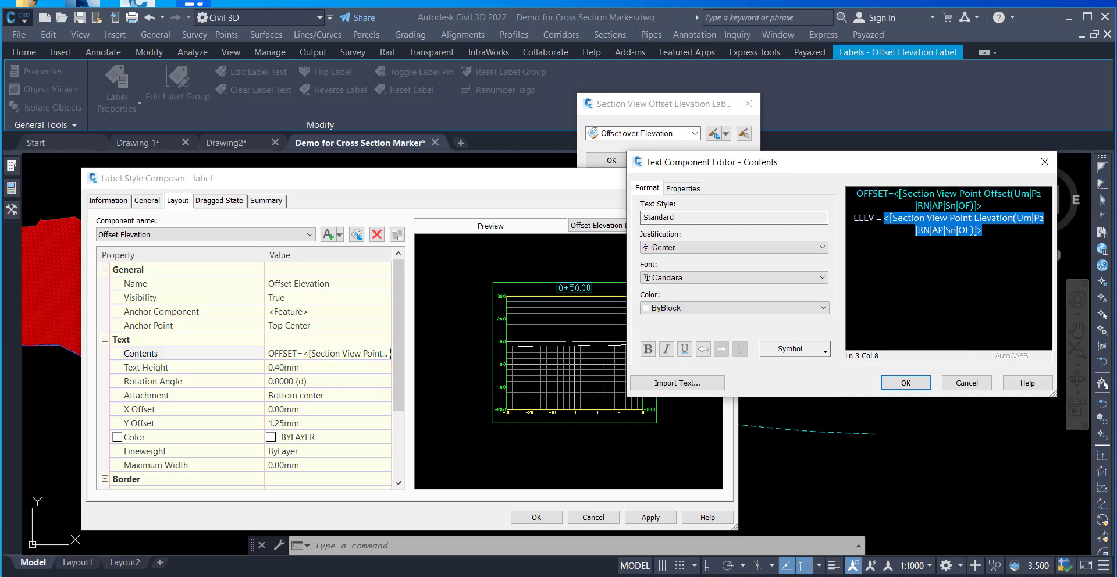
left_click_drag(982, 229, 870, 217)
left_click(663, 308)
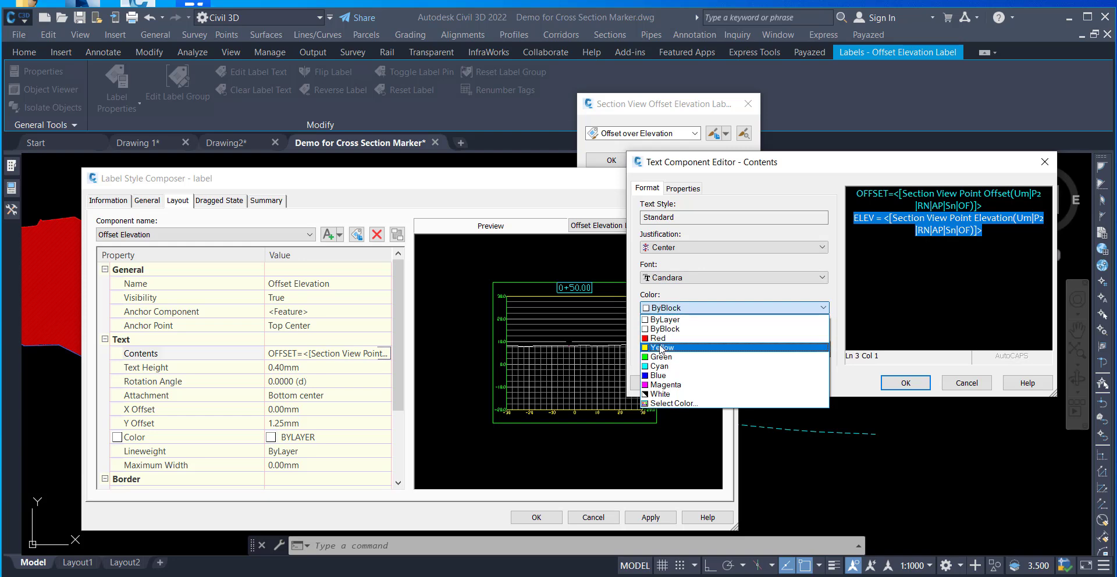
left_click(662, 342)
left_click(902, 384)
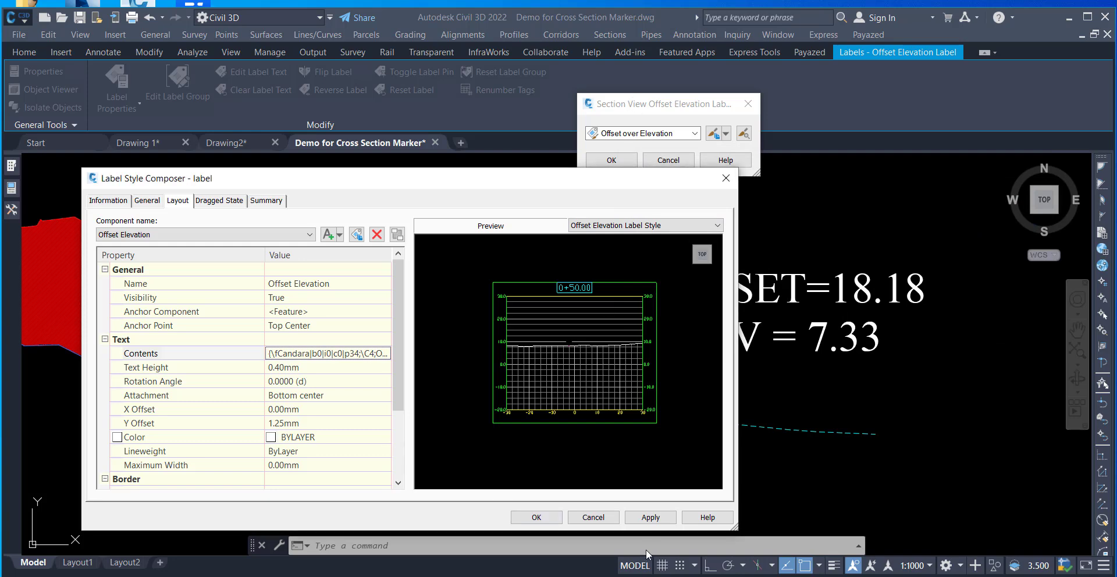
Apply the style changes and check the 0.40mm component text height.
left_click(650, 517)
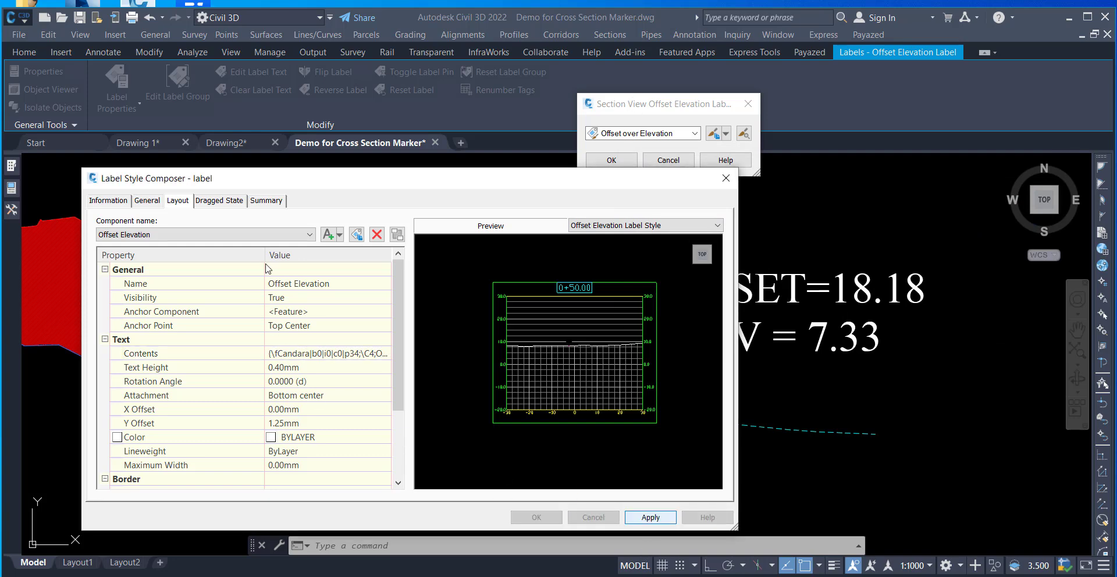
left_click(232, 201)
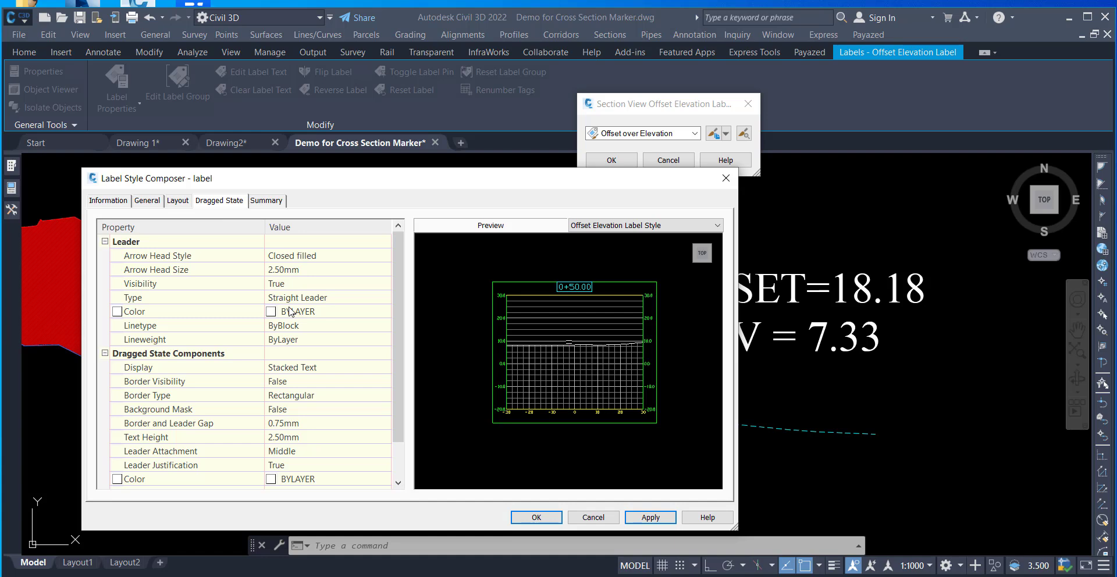
left_click(172, 204)
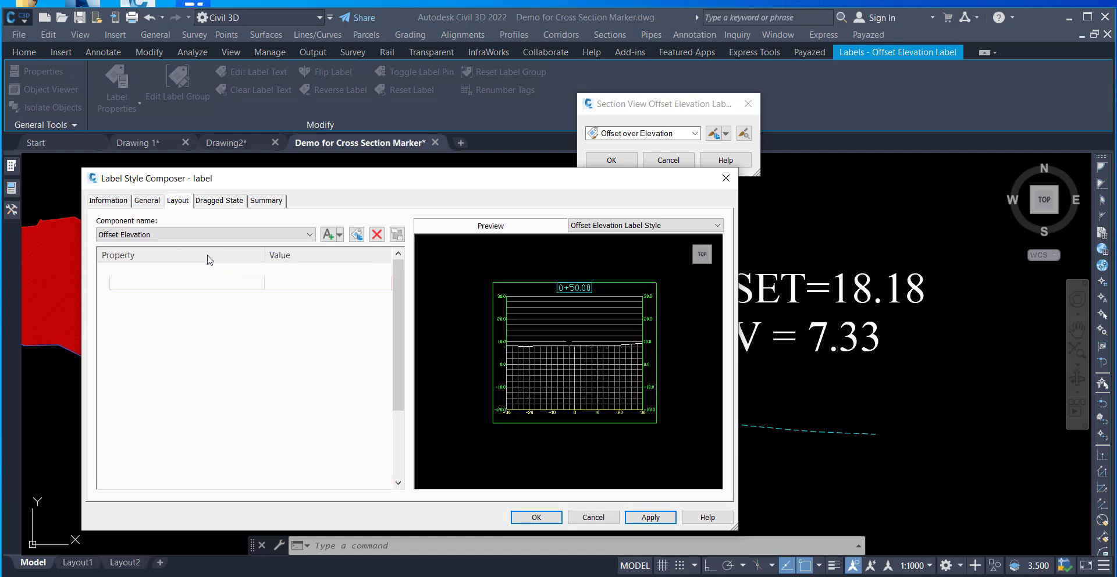
left_click(282, 368)
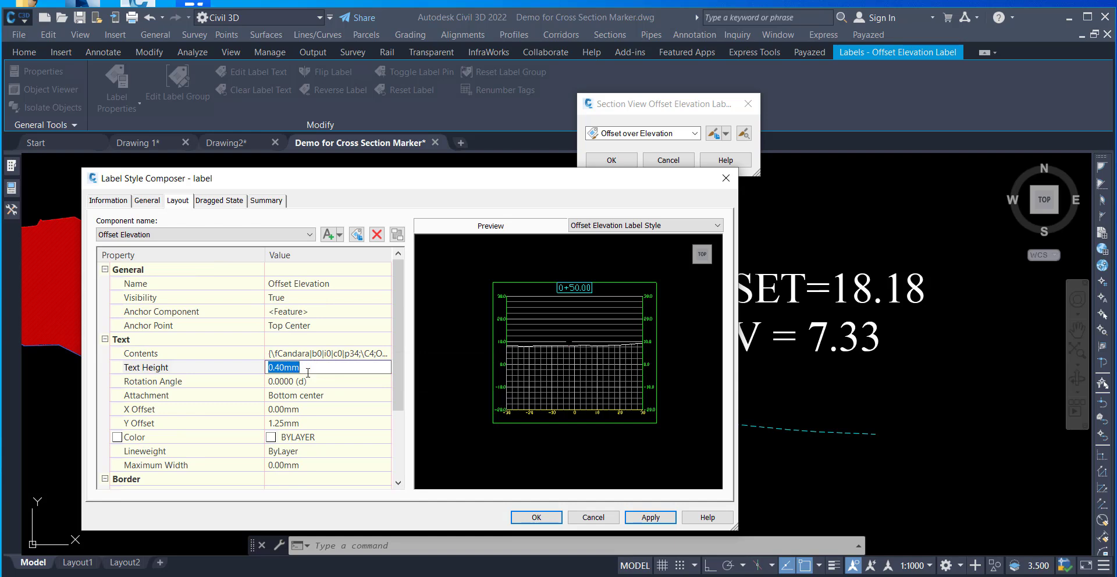
left_click(220, 201)
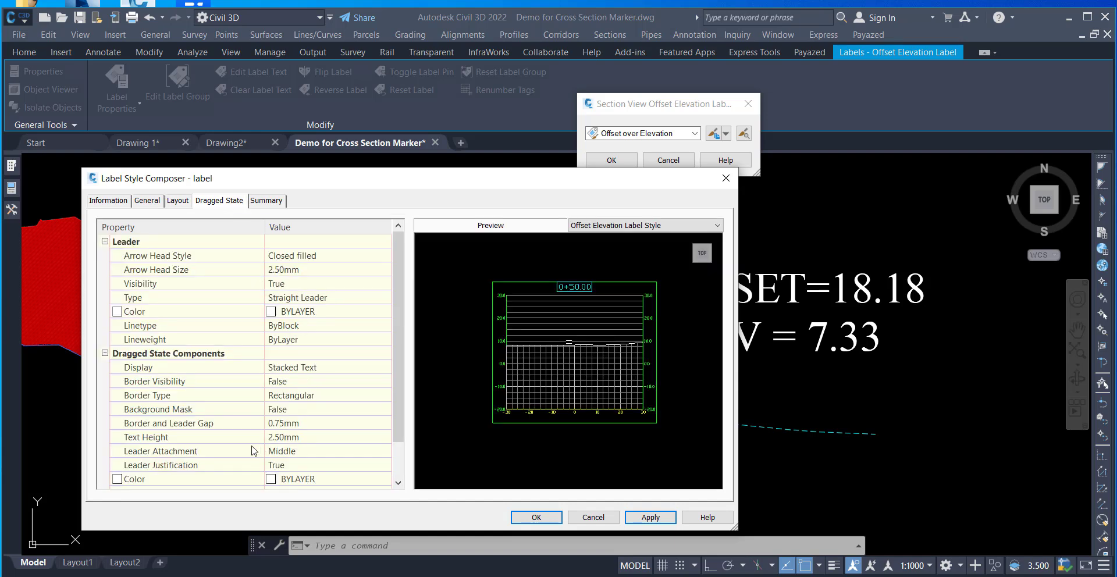
Set the dragged-state text height to 0.40mm and border and leader gap to 0.10mm.
left_click(319, 438)
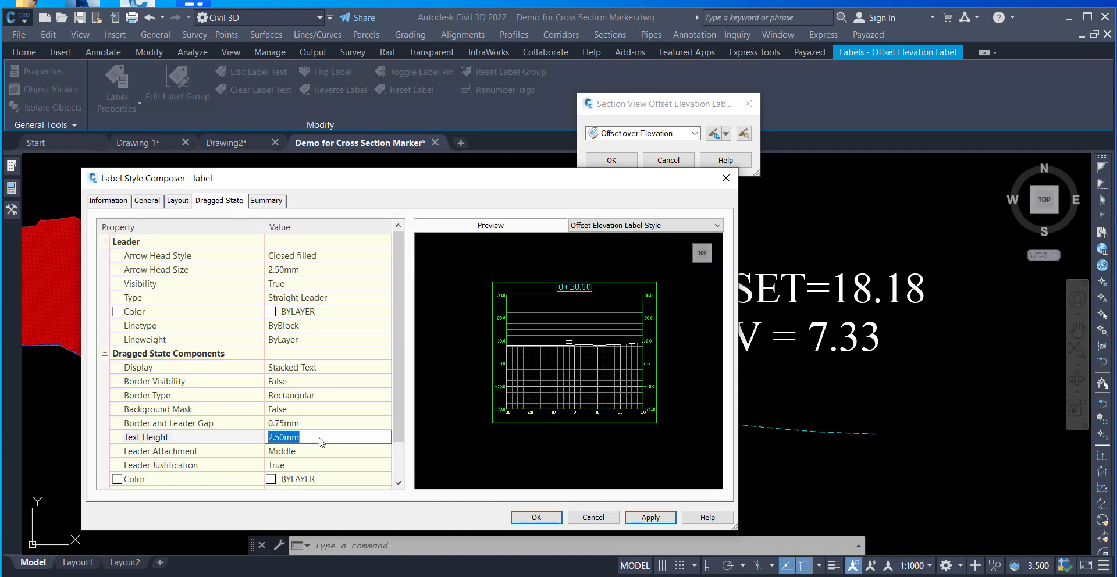
type(".4")
left_click(311, 423)
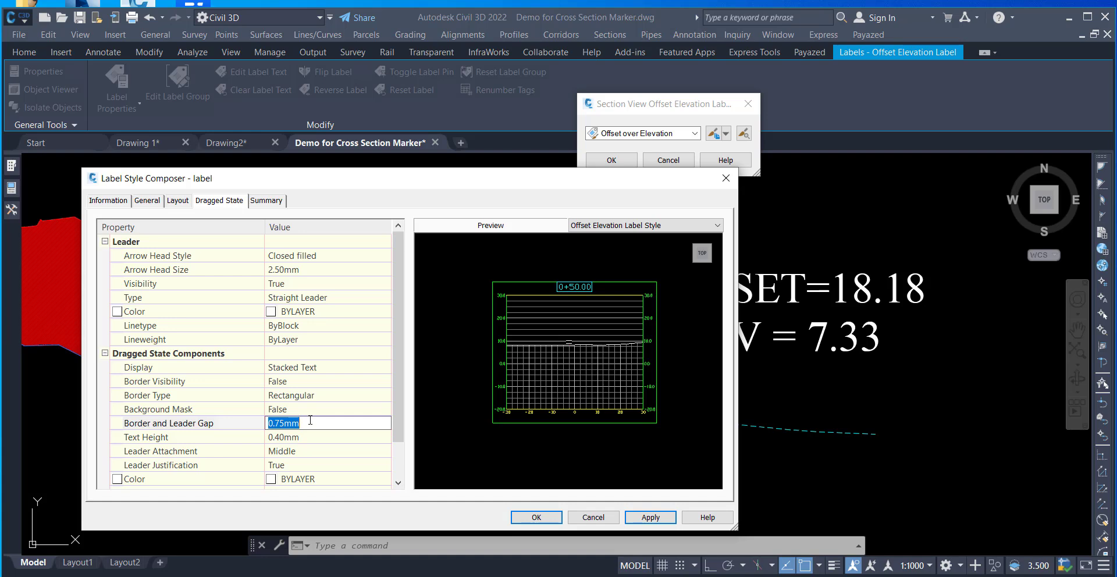
type(".1")
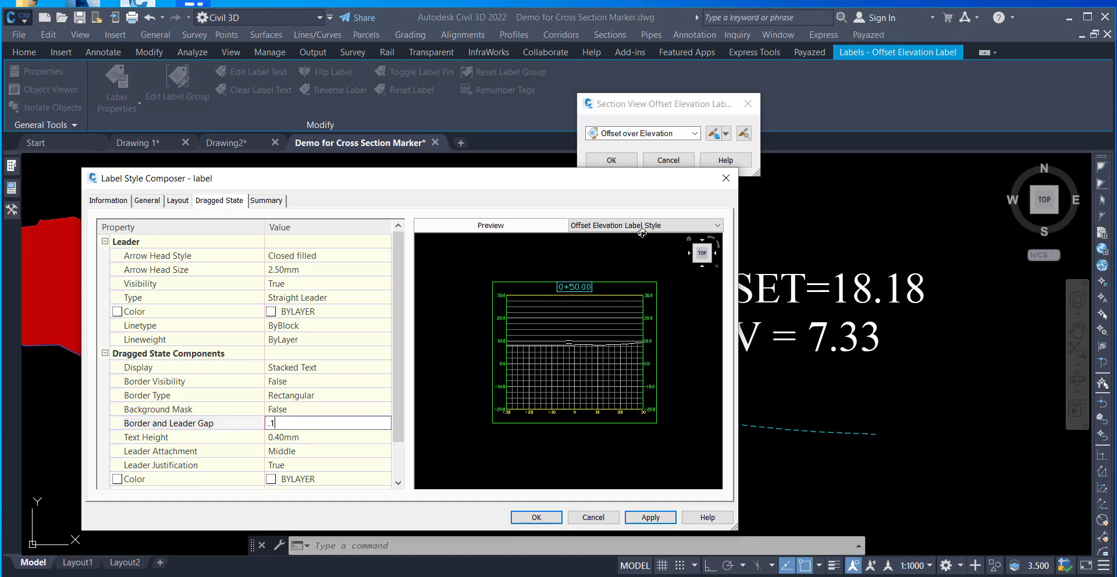
mouse_move(612, 192)
left_mouse_down()
mouse_move(448, 235)
mouse_move(415, 276)
mouse_move(620, 159)
left_mouse_up()
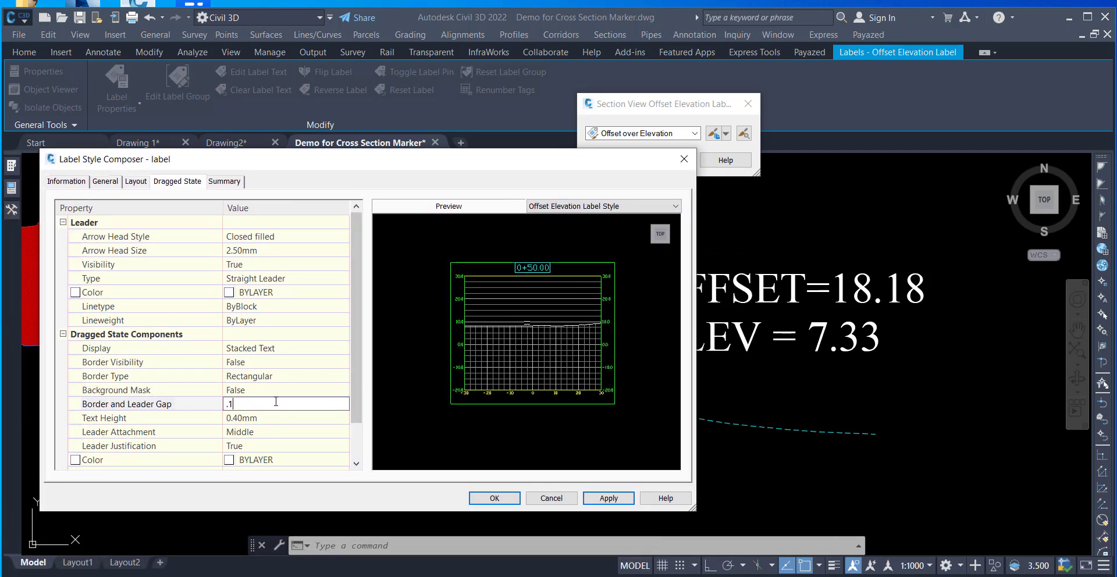
left_click(254, 419)
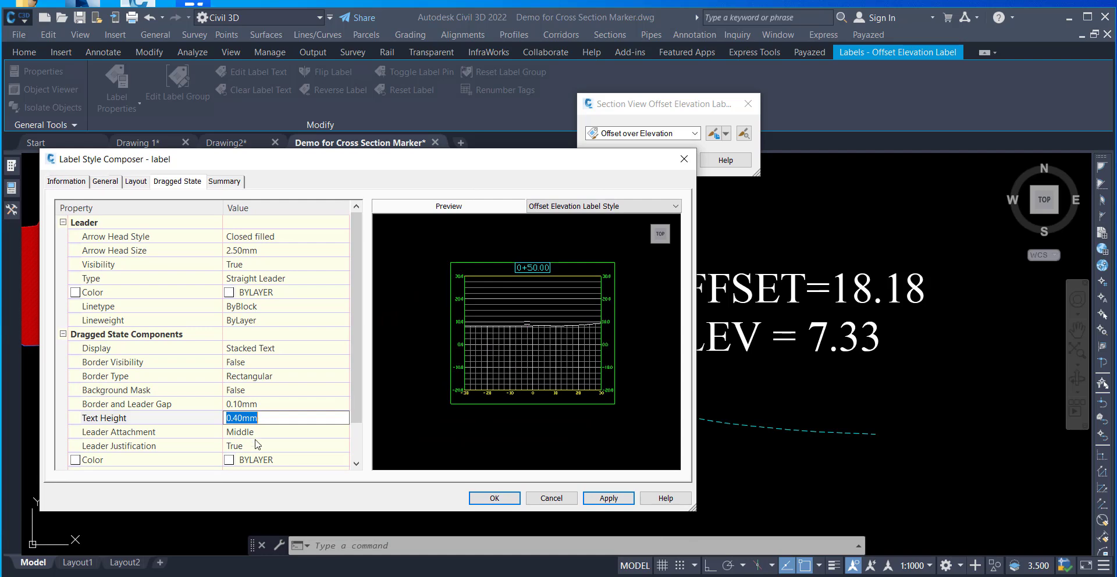
left_click(262, 464)
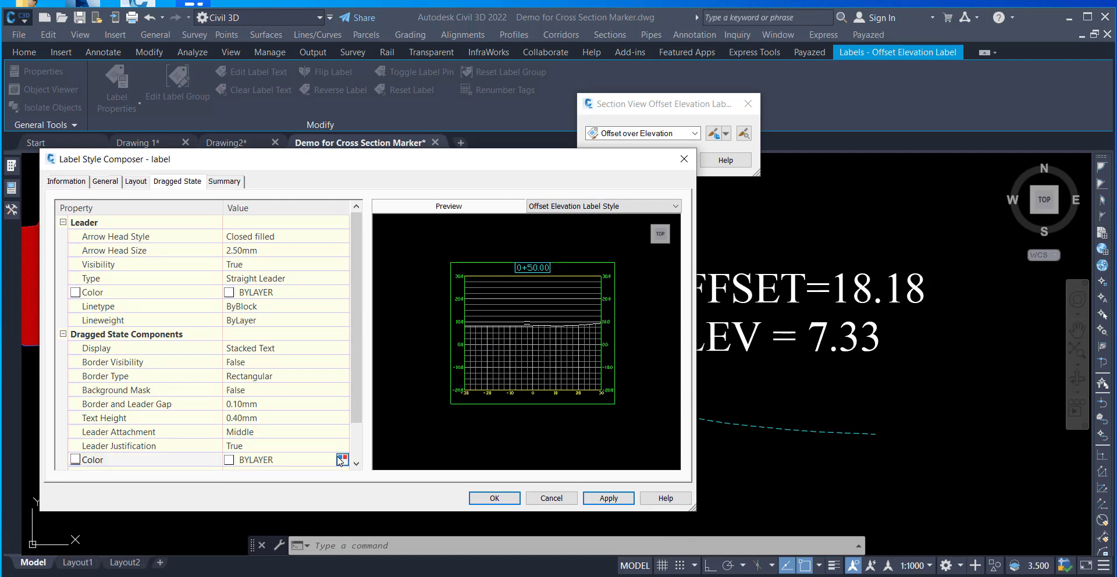
Make the dragged-state color magenta, keeping stacked text as the display mode.
left_click(342, 459)
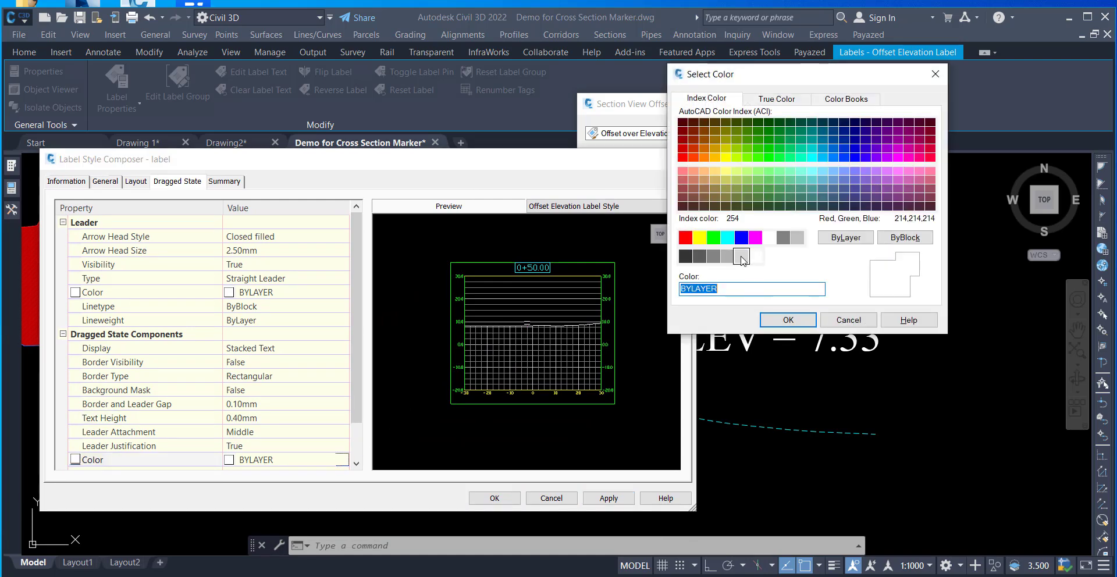
left_click(755, 238)
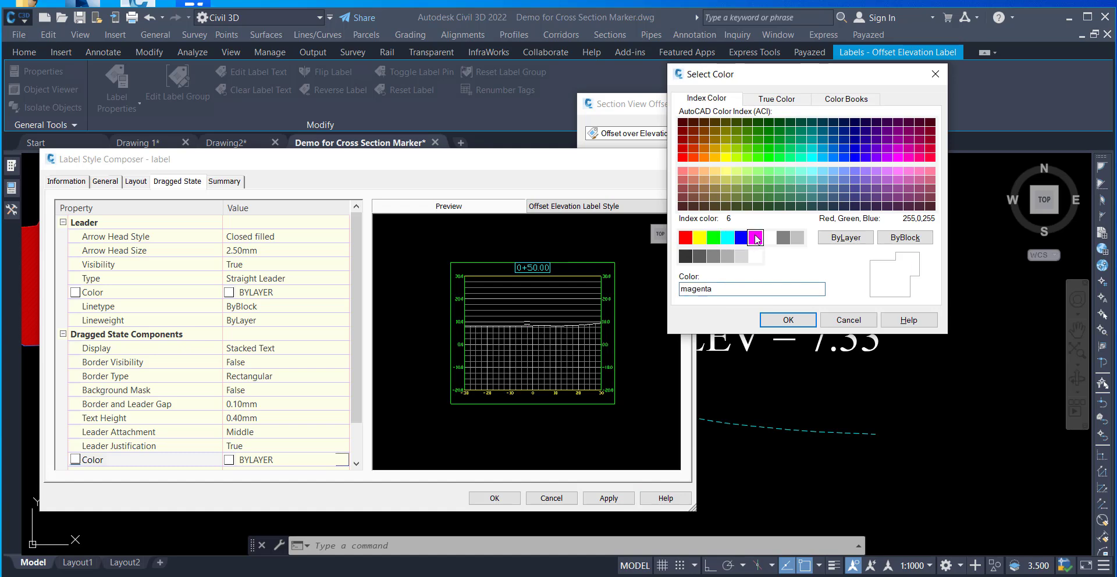
left_click(788, 320)
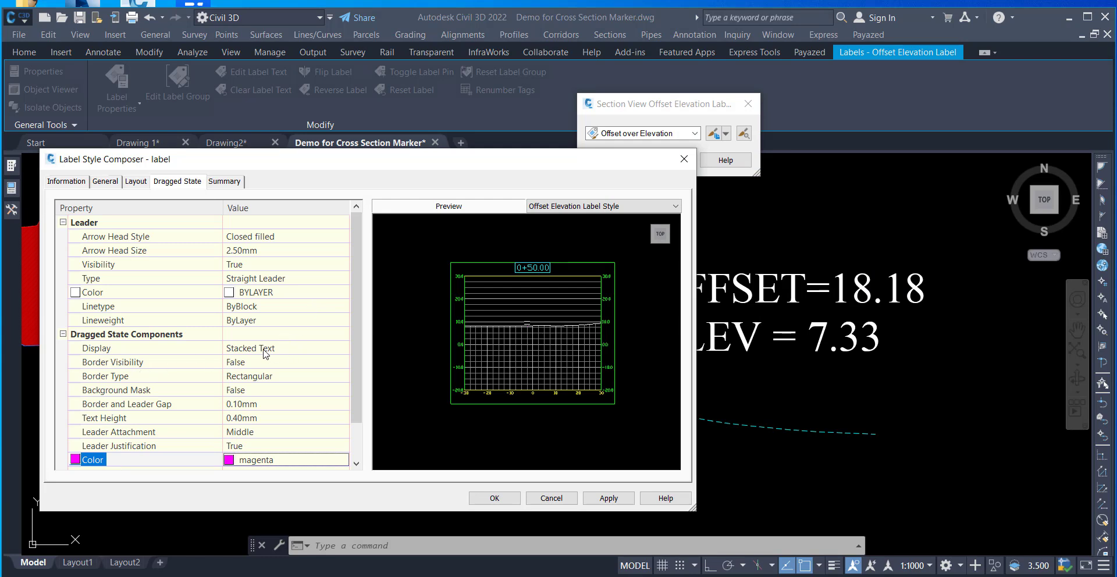
left_click(318, 349)
left_click(320, 349)
left_click(320, 352)
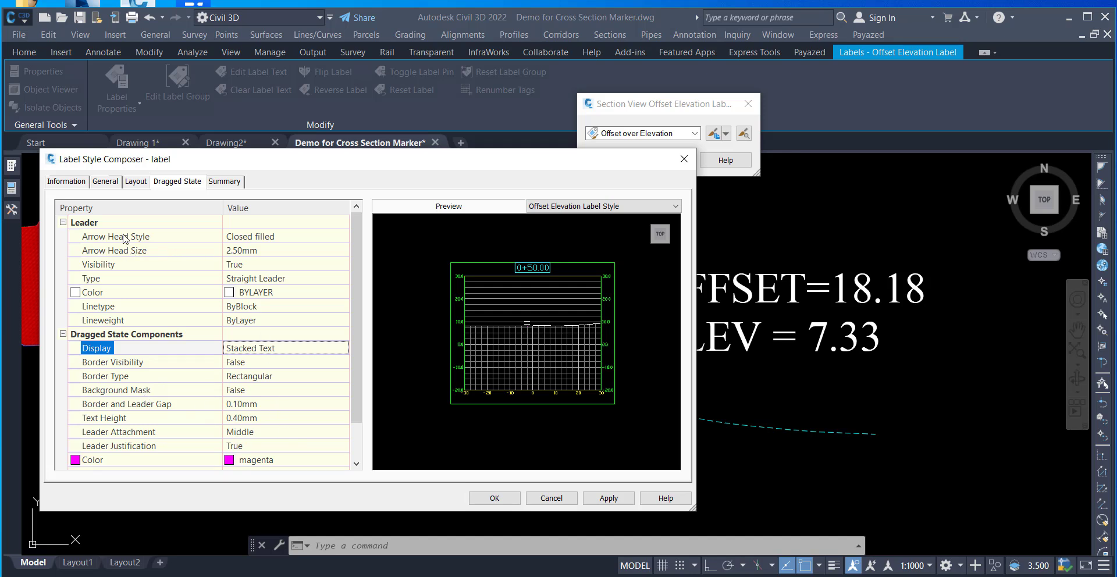
Set the arrowhead size to 0.70mm and the leader type to Spline Leader.
left_click(273, 255)
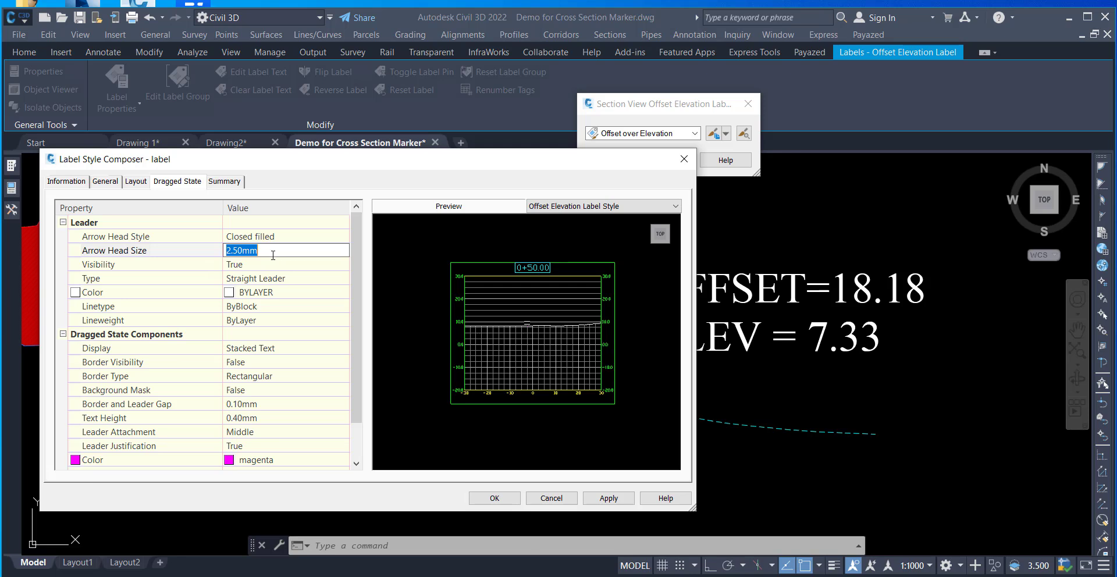
type(".7")
left_click(294, 282)
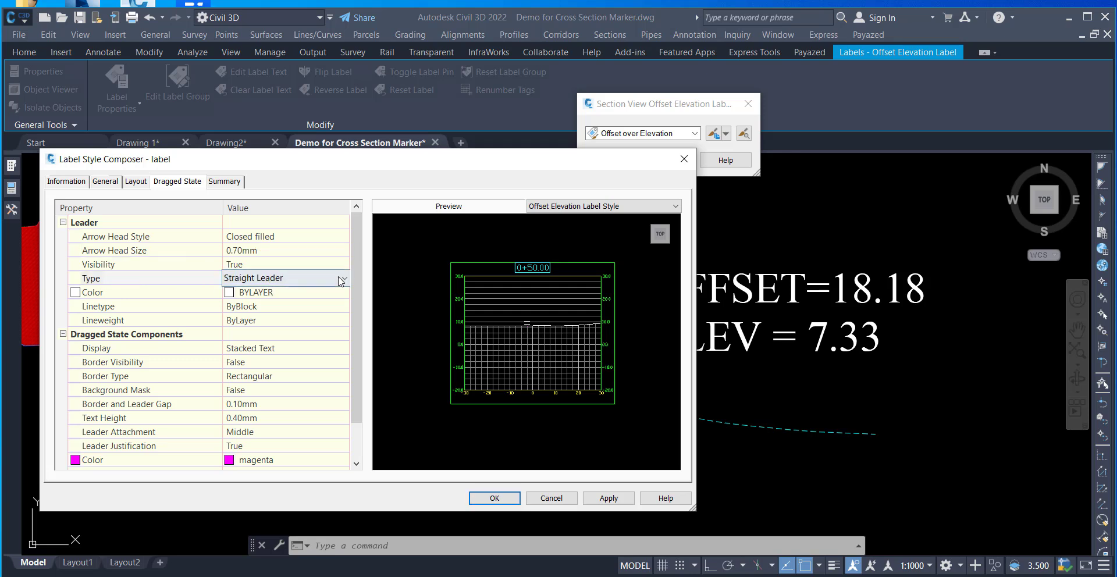
left_click(294, 279)
left_click(264, 308)
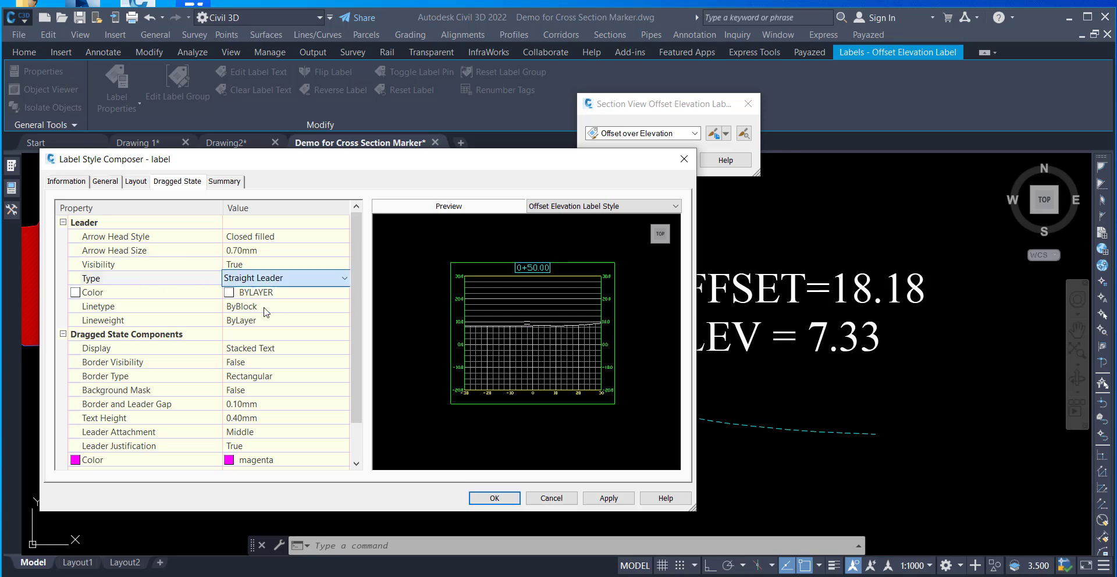
Save the edited label style and apply it to the OFFSET/ELEV label.
left_click(494, 498)
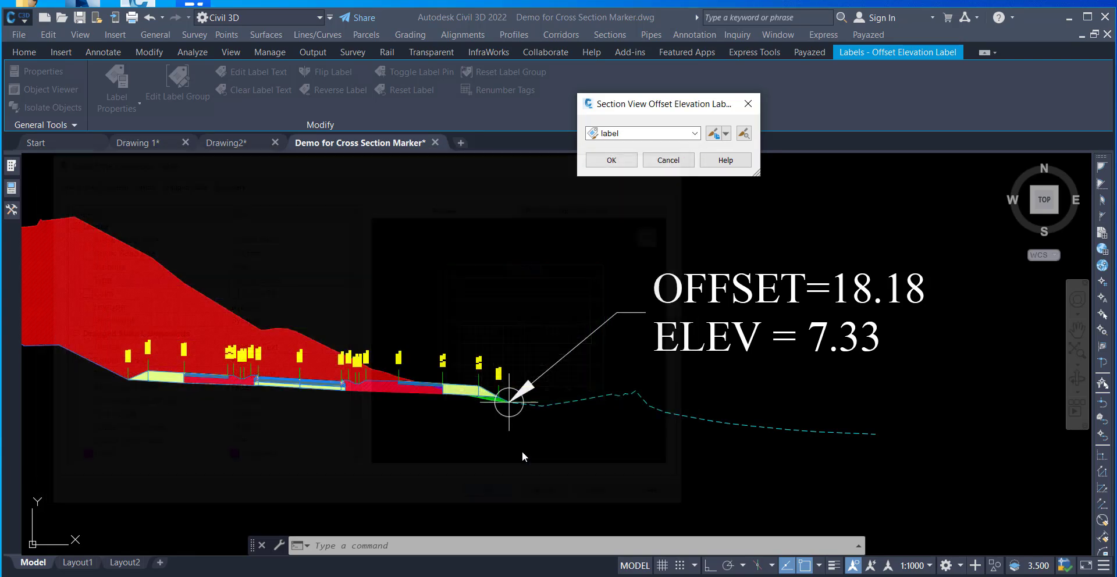
left_click(611, 161)
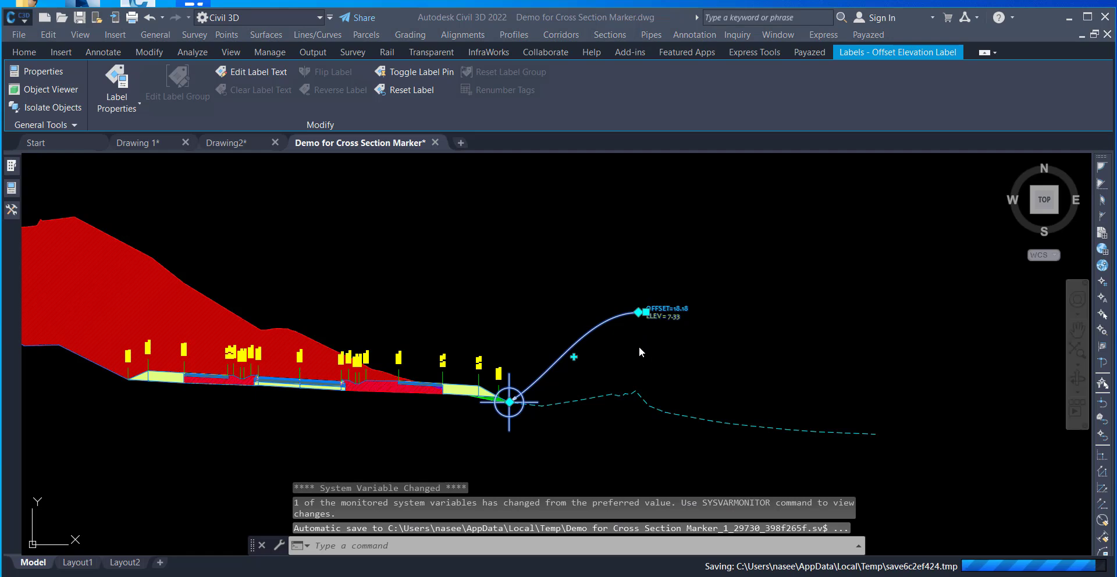
left_click(639, 347)
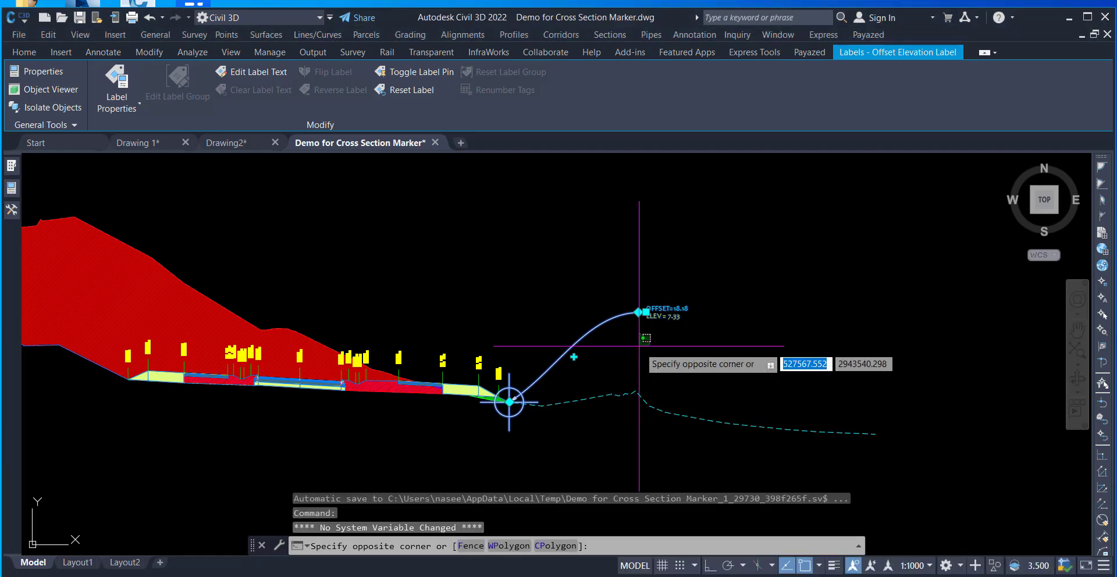
key("Escape")
Move the label by its grip to sit just beside the daylight point.
scroll(645, 312, "up", 5)
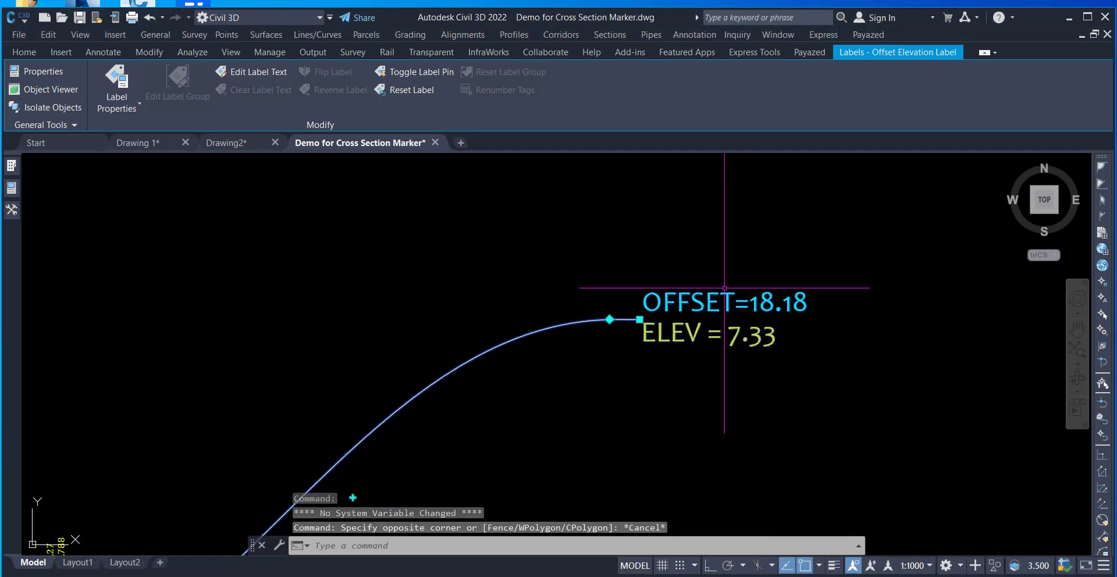
scroll(724, 279, "down", 5)
scroll(707, 285, "up", 3)
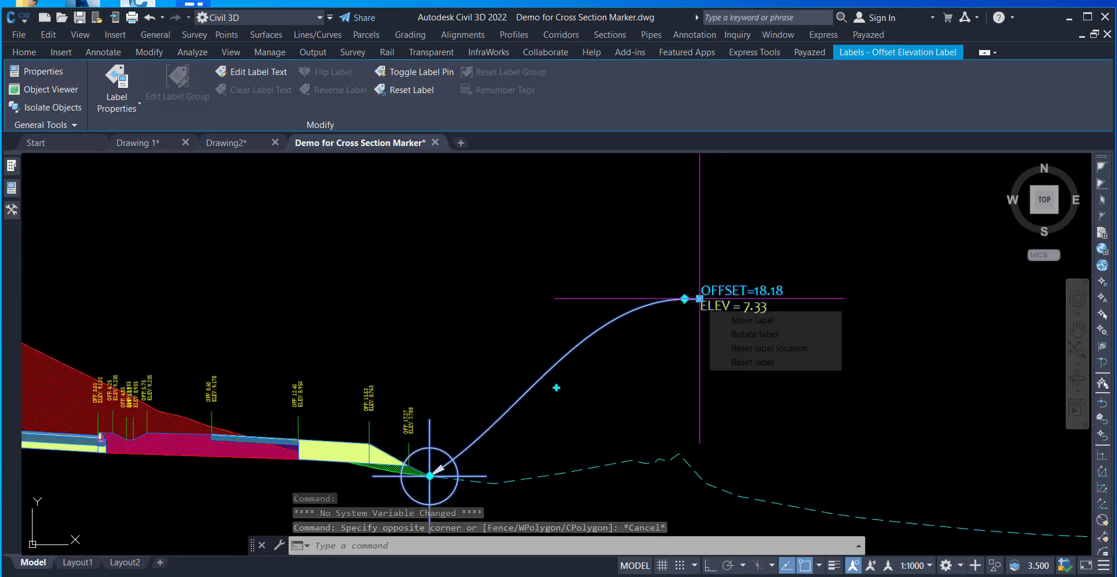
left_click(700, 298)
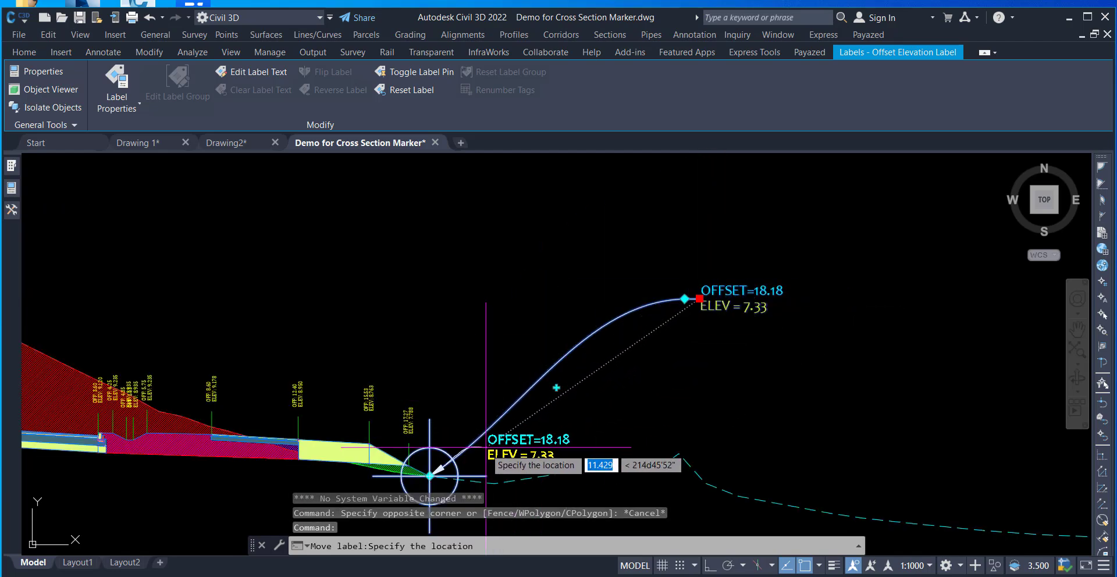
left_click(429, 476)
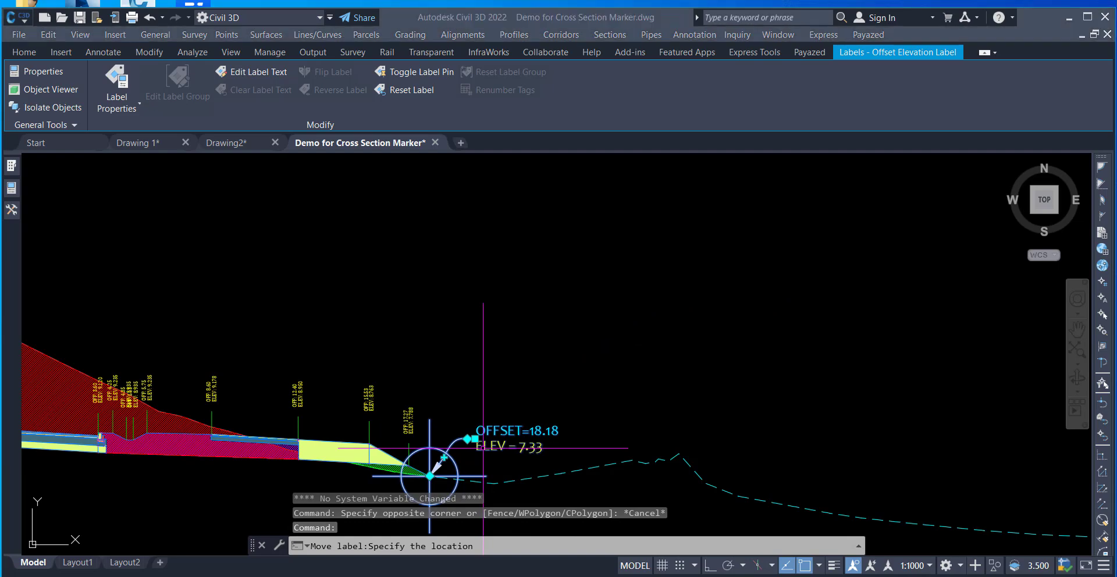
middle_click_drag(563, 399, 661, 292)
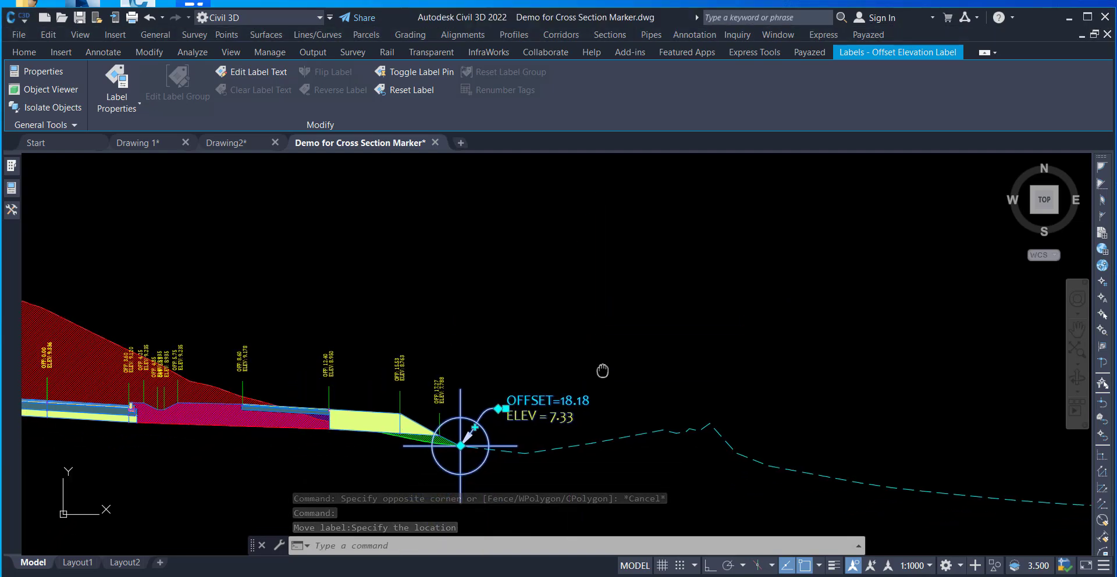
scroll(618, 315, "up", 6)
scroll(536, 335, "down", 4)
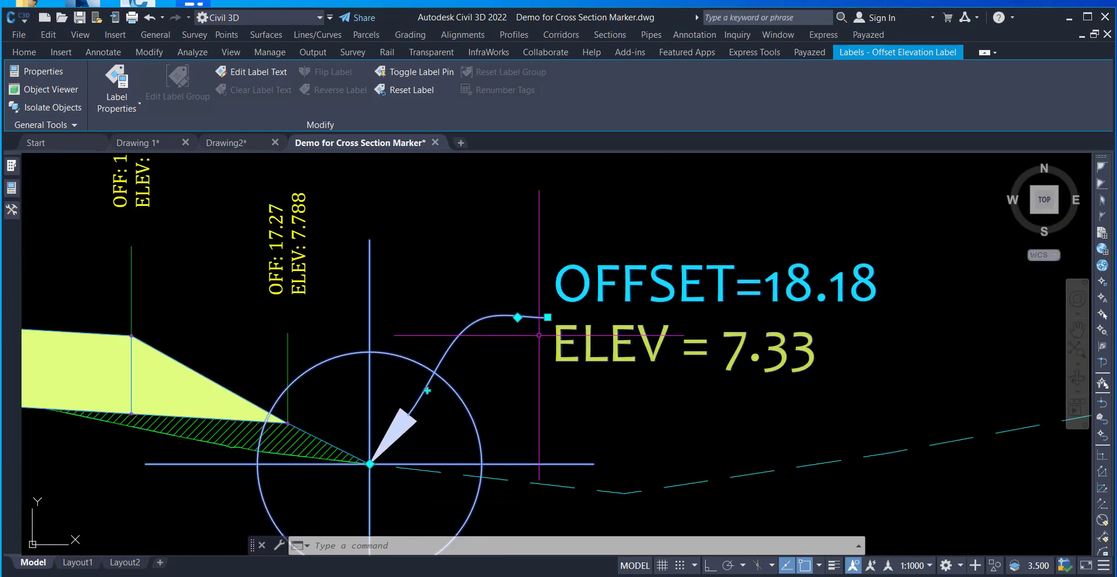
key("Escape")
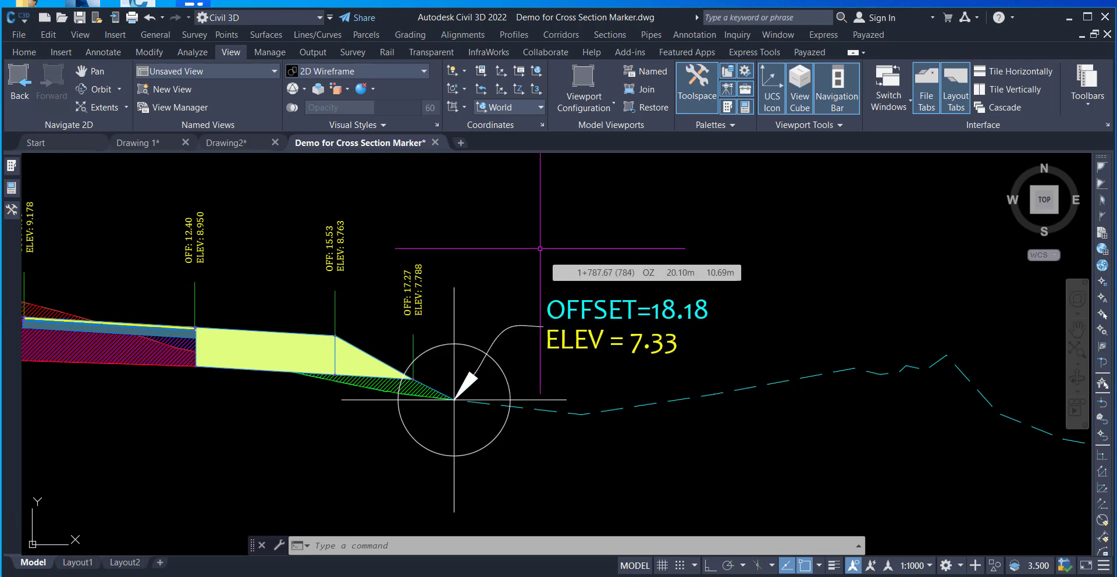
left_click(571, 301)
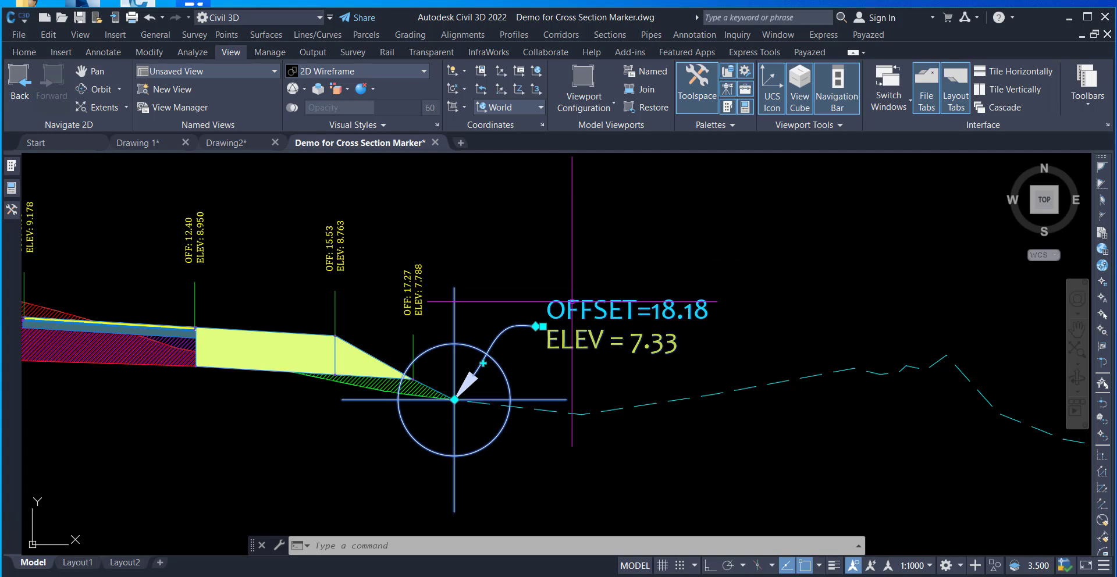
Open the label's style in the Label Style Composer from the right-click menu.
right_click(626, 301)
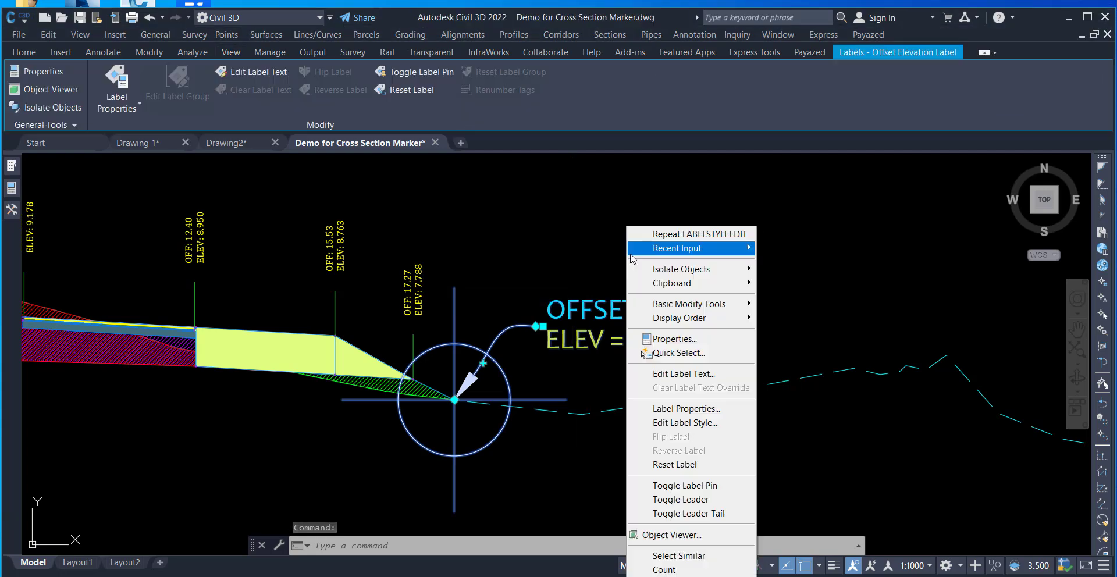
left_click(665, 424)
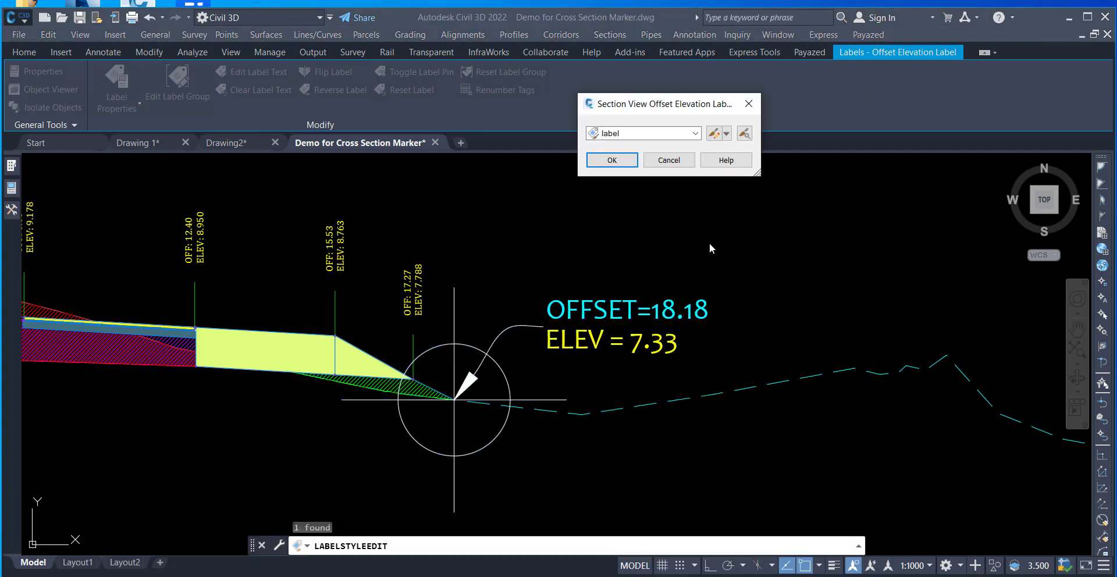
left_click(715, 135)
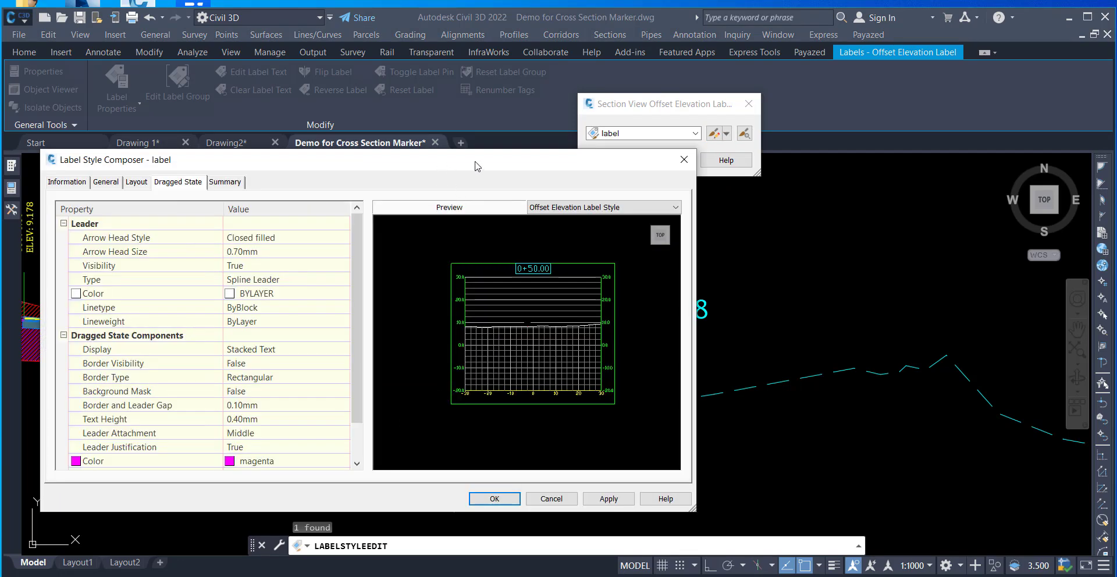
left_click_drag(475, 165, 903, 95)
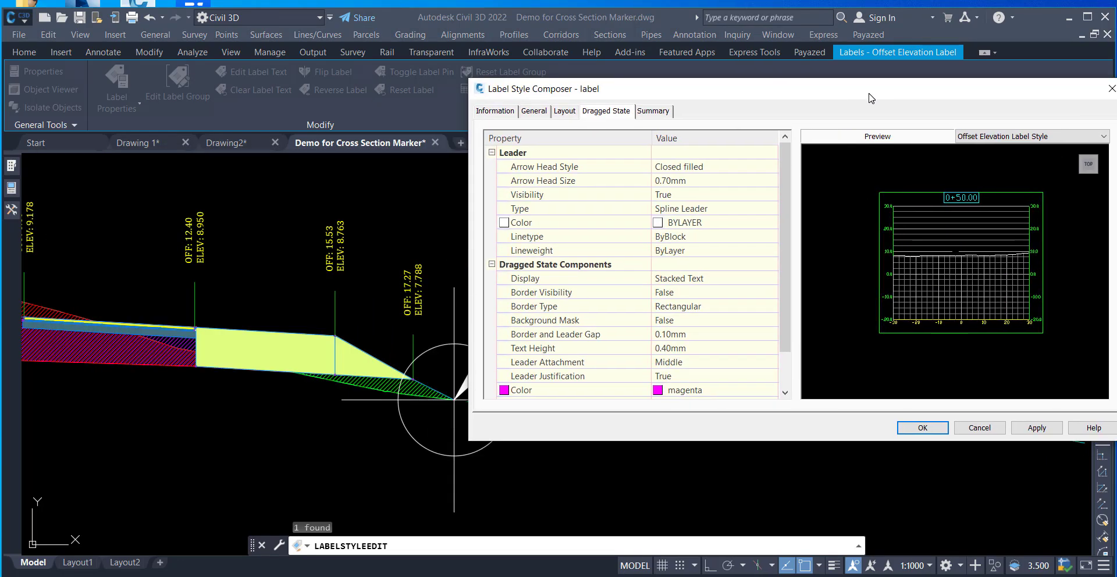
Set the dragged-state leader color to magenta and save the style.
left_click(564, 111)
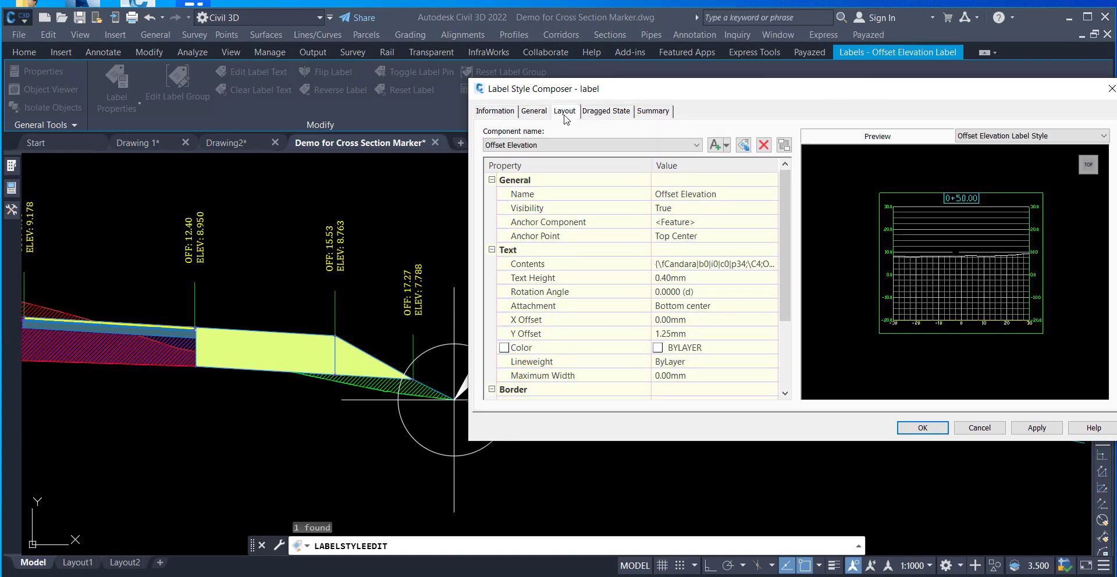
left_click(605, 112)
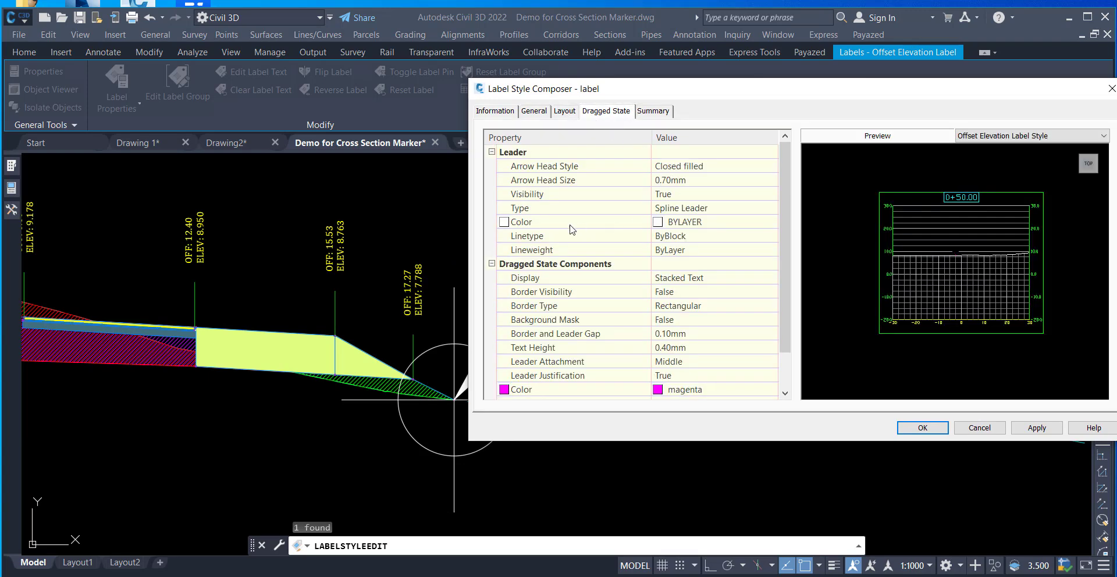
left_click(750, 222)
left_click(769, 221)
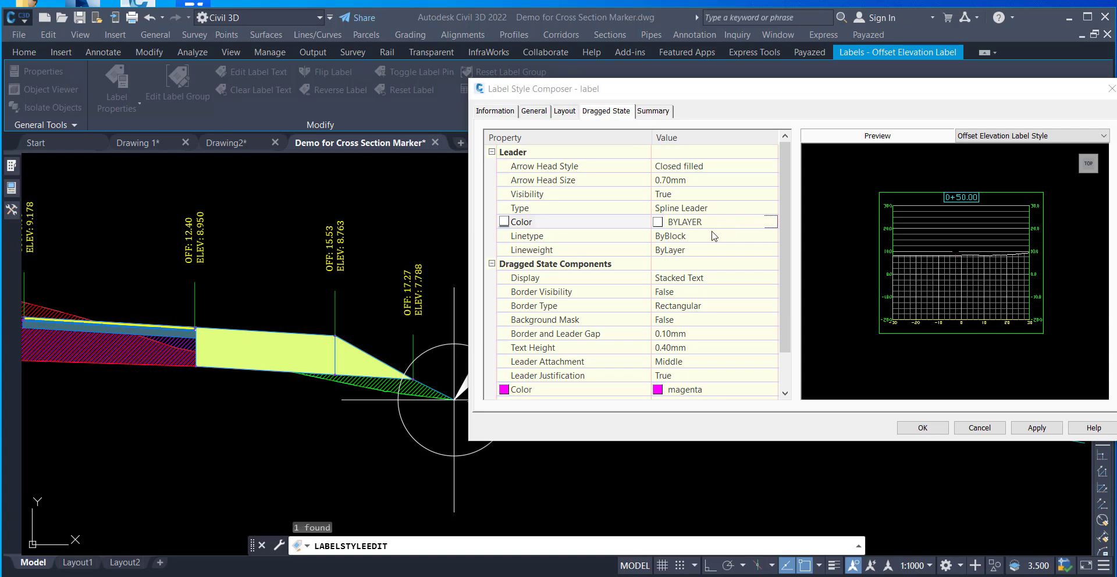
left_click(755, 237)
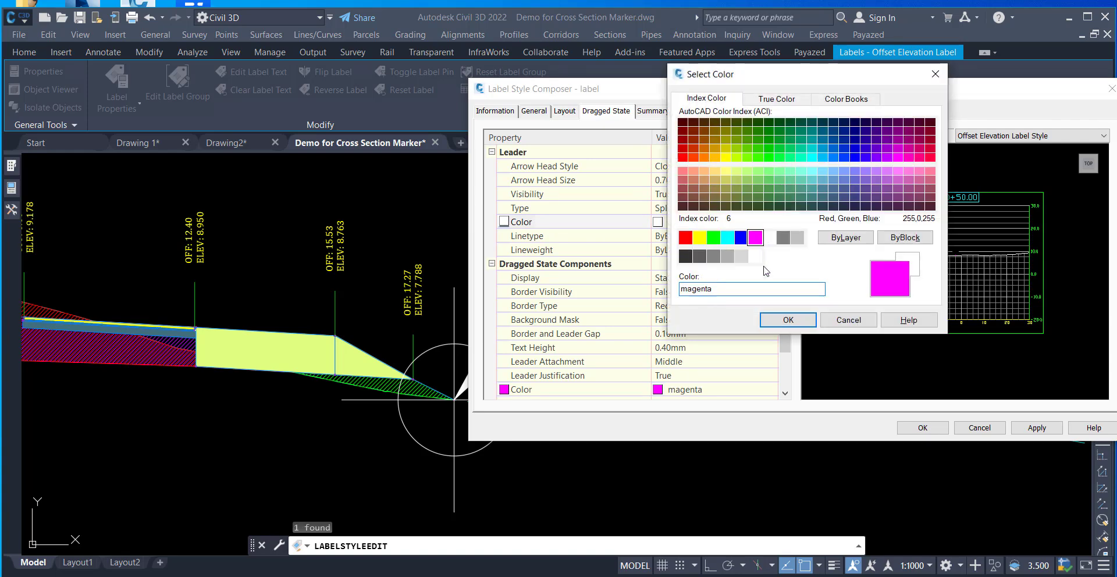
left_click(789, 319)
left_click(922, 427)
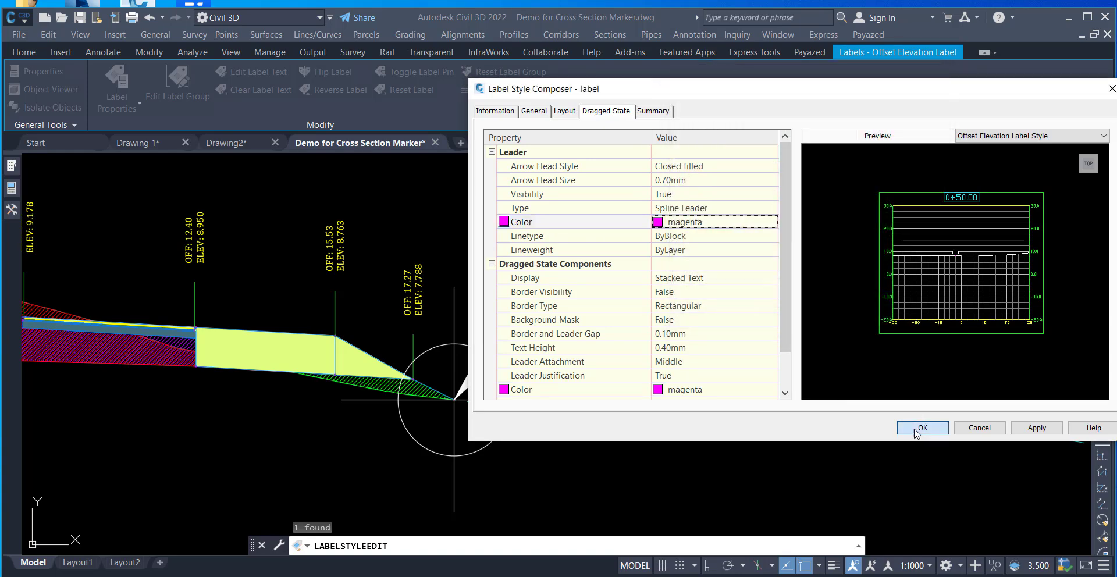
left_click(611, 162)
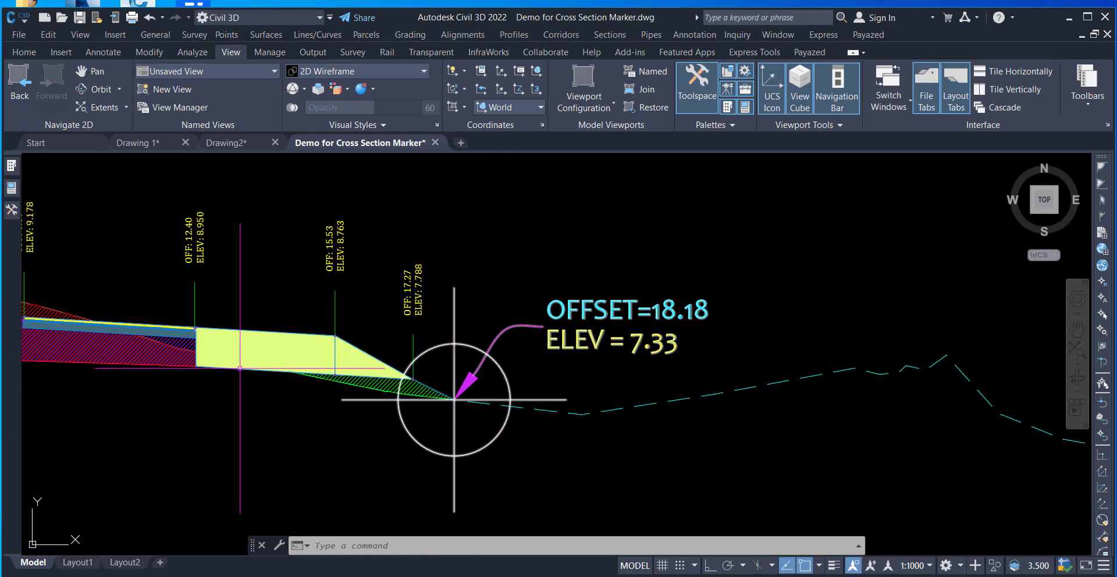
Expand Multipurpose Styles in Toolspace Settings and edit the Basic Circle with Cross marker style.
left_click(11, 209)
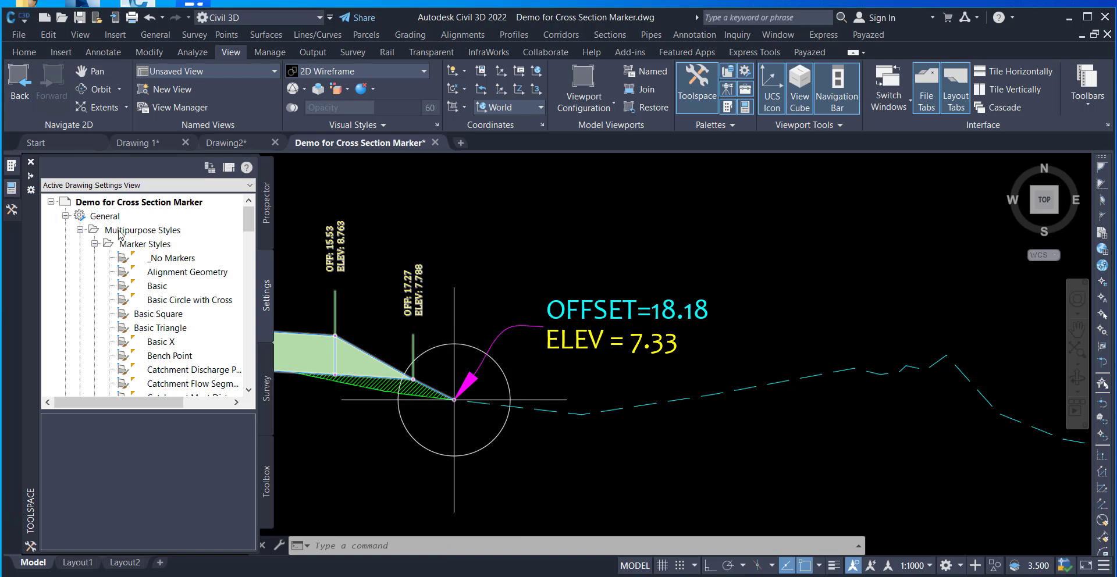
left_click(80, 230)
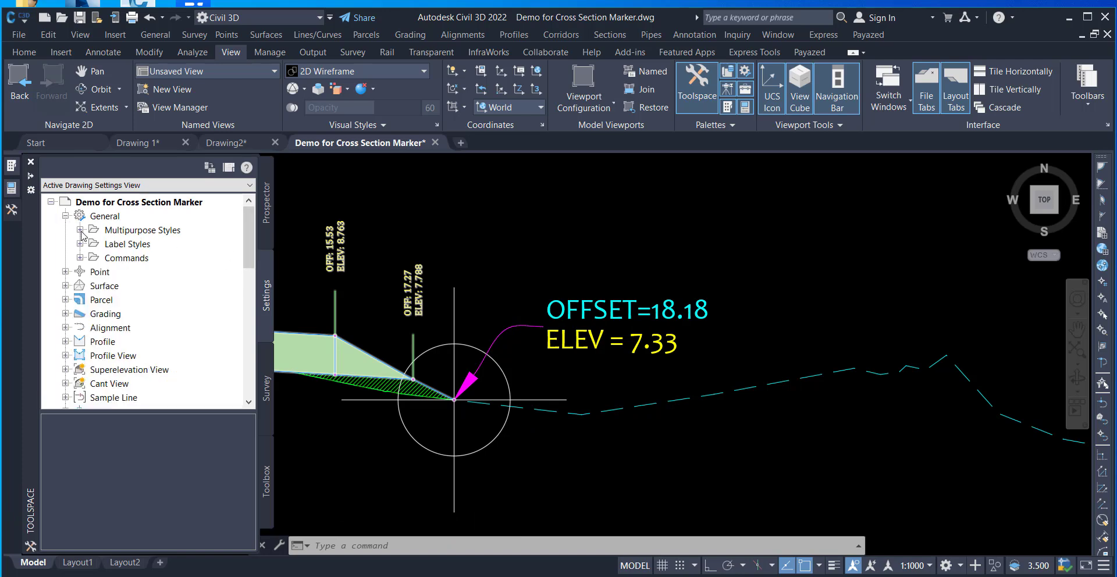
left_click(81, 230)
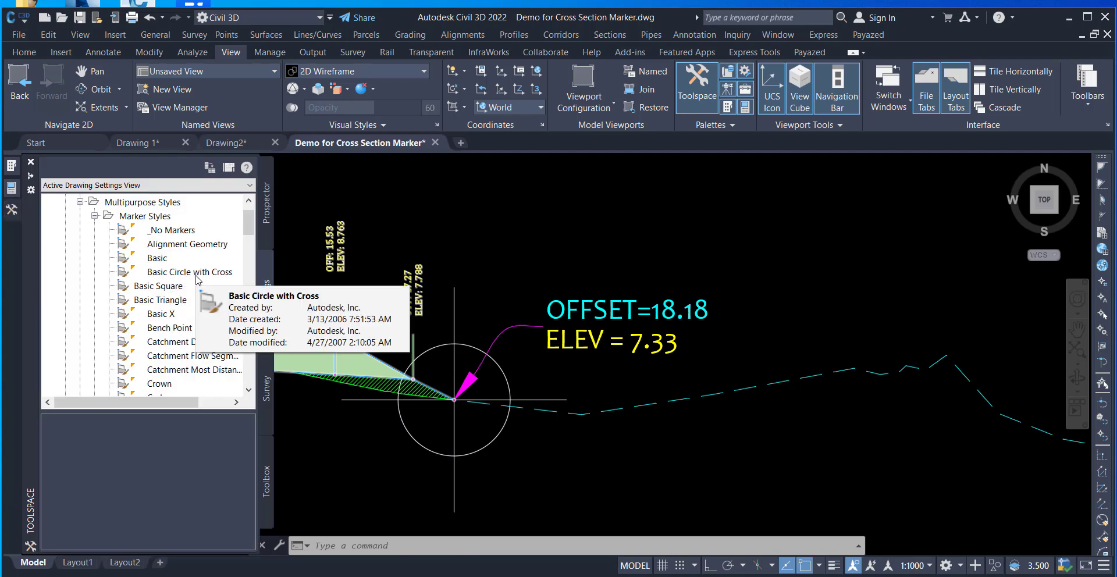
right_click(197, 277)
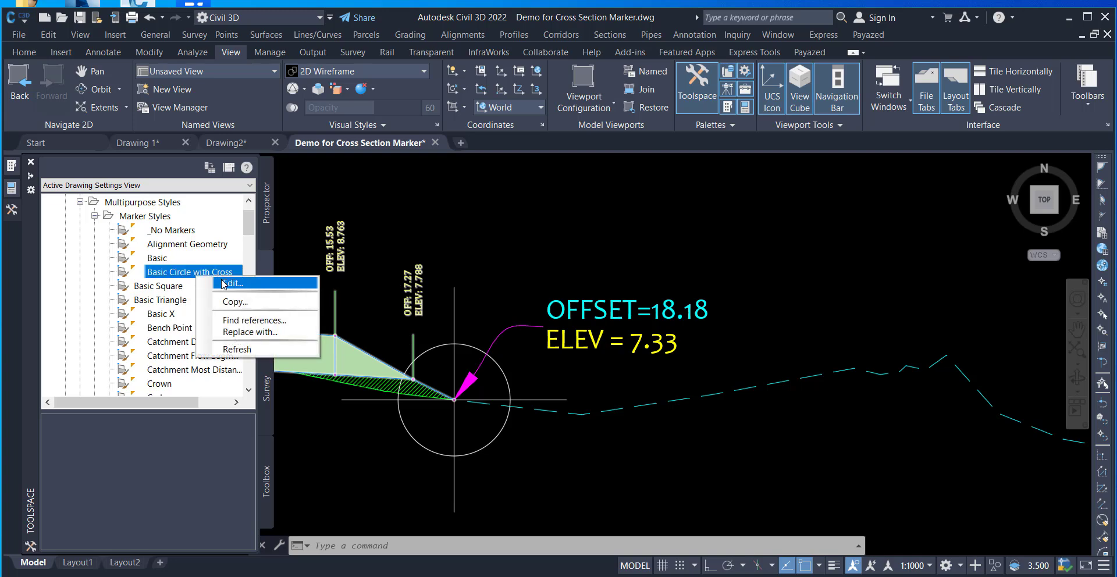
left_click(222, 283)
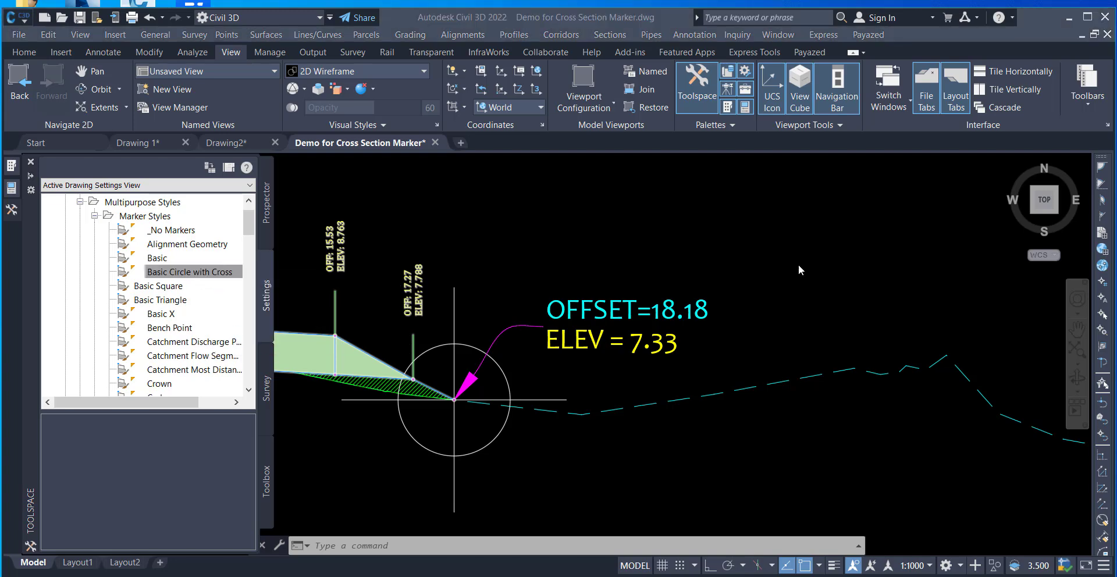
Make the daylight marker a dot, then add a square outline and circle and apply.
left_click(720, 201)
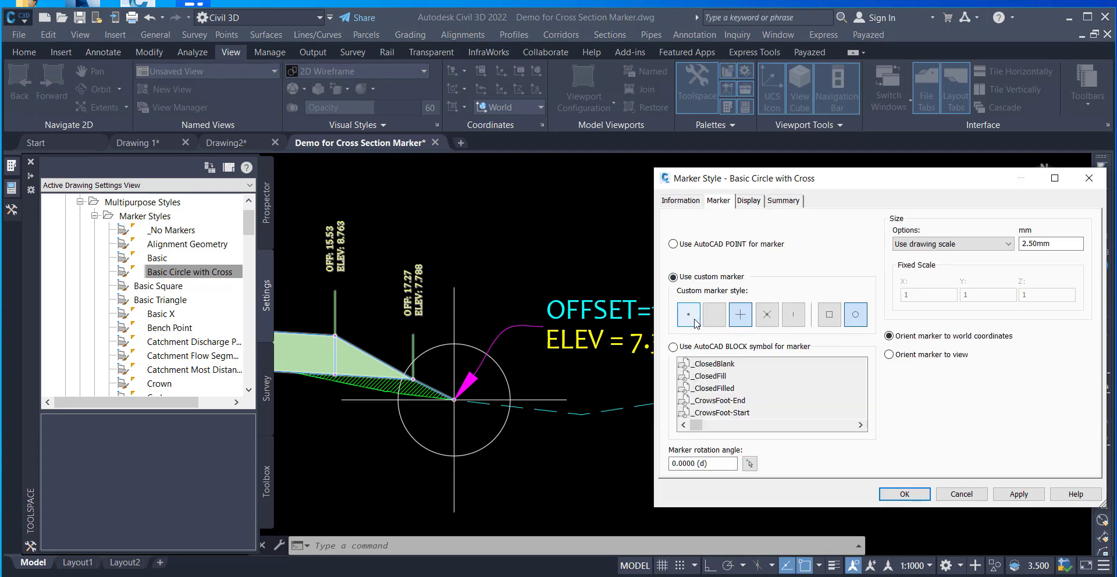
left_click(695, 323)
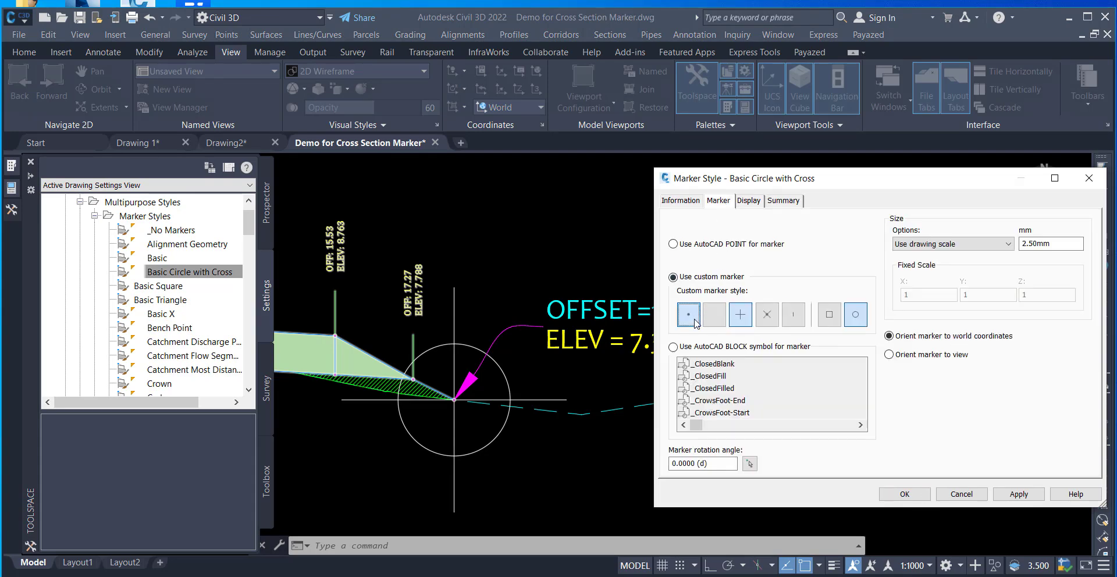
left_click(1002, 496)
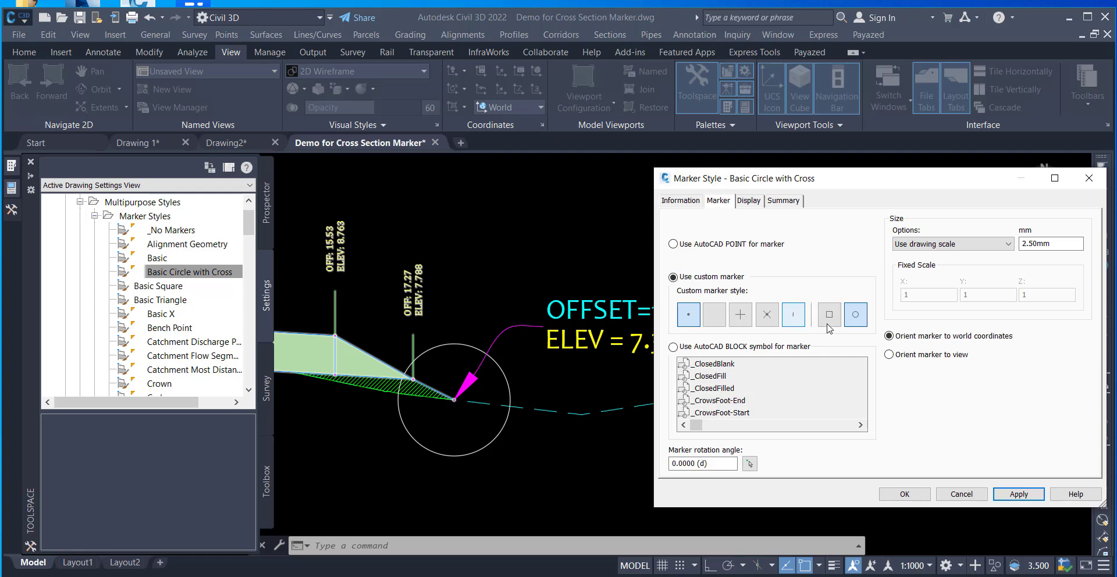
left_click(856, 321)
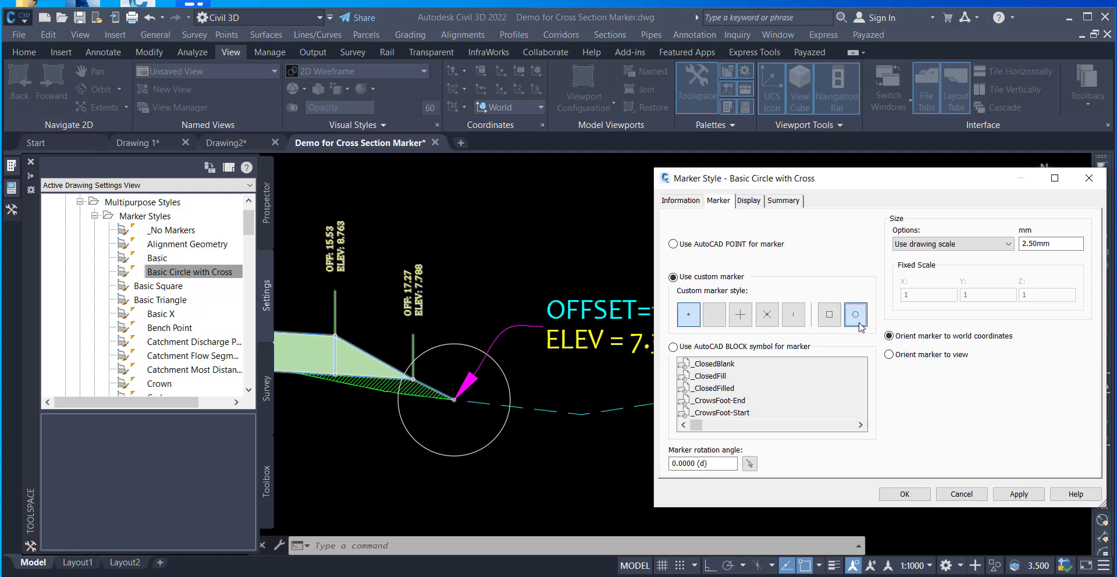
left_click(829, 315)
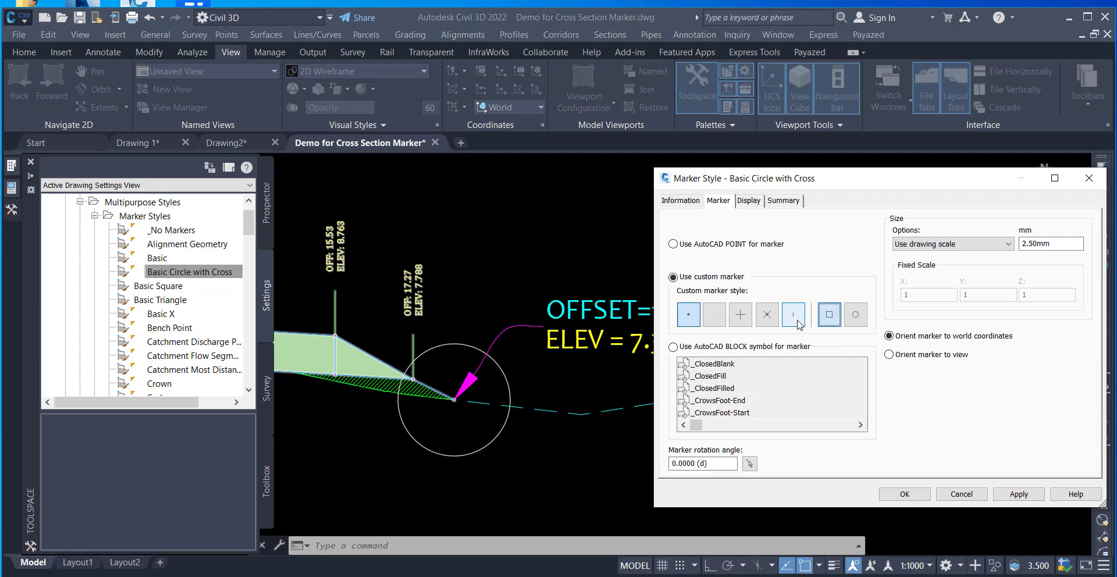
left_click(713, 322)
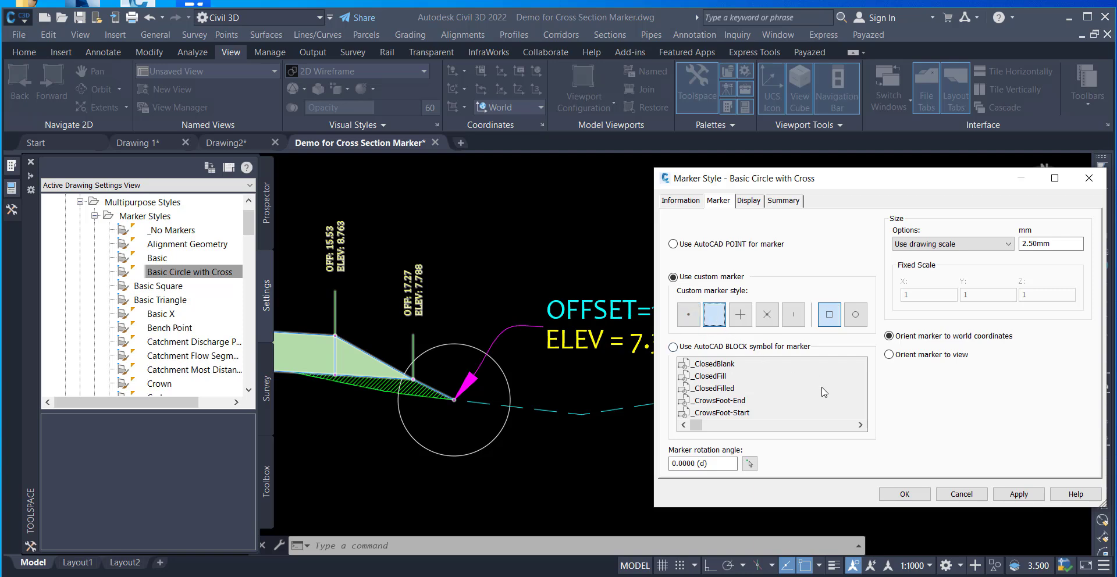
left_click(688, 316)
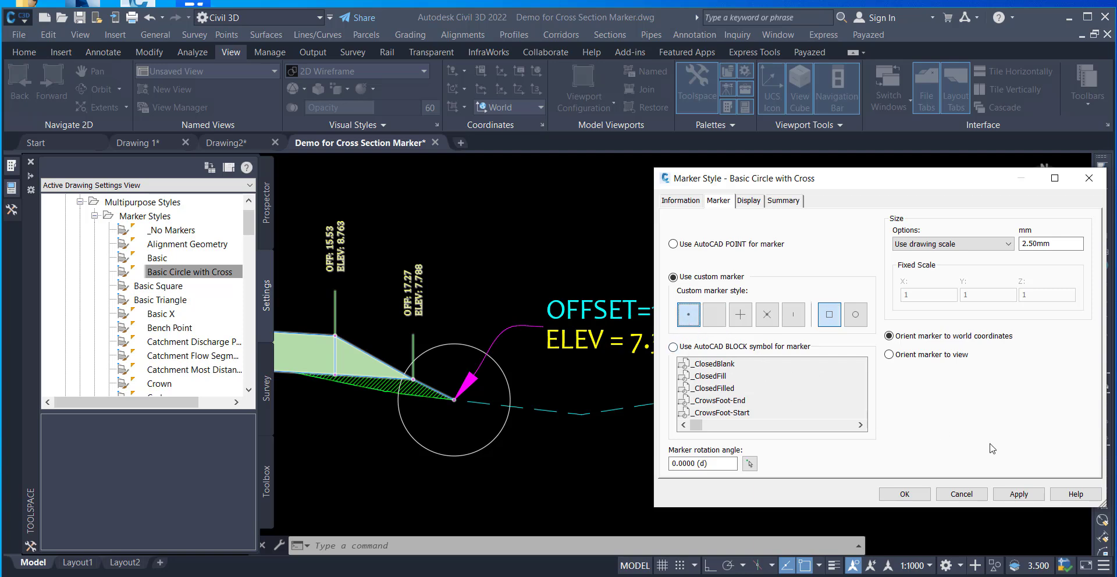
left_click(1017, 494)
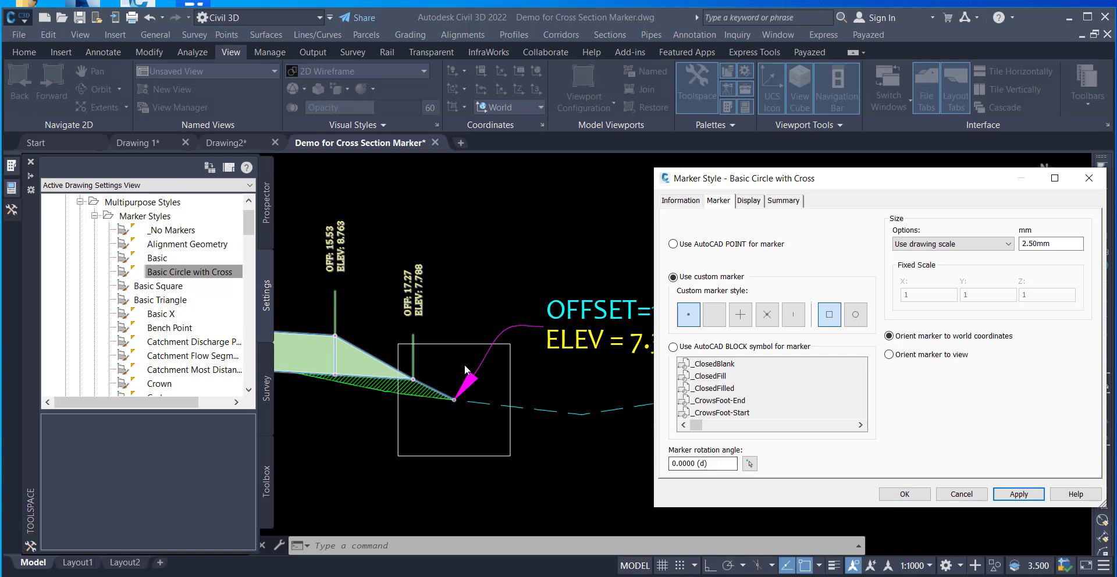
Keep the centre dot, apply it, and set a circle alongside the square outline.
left_click(713, 319)
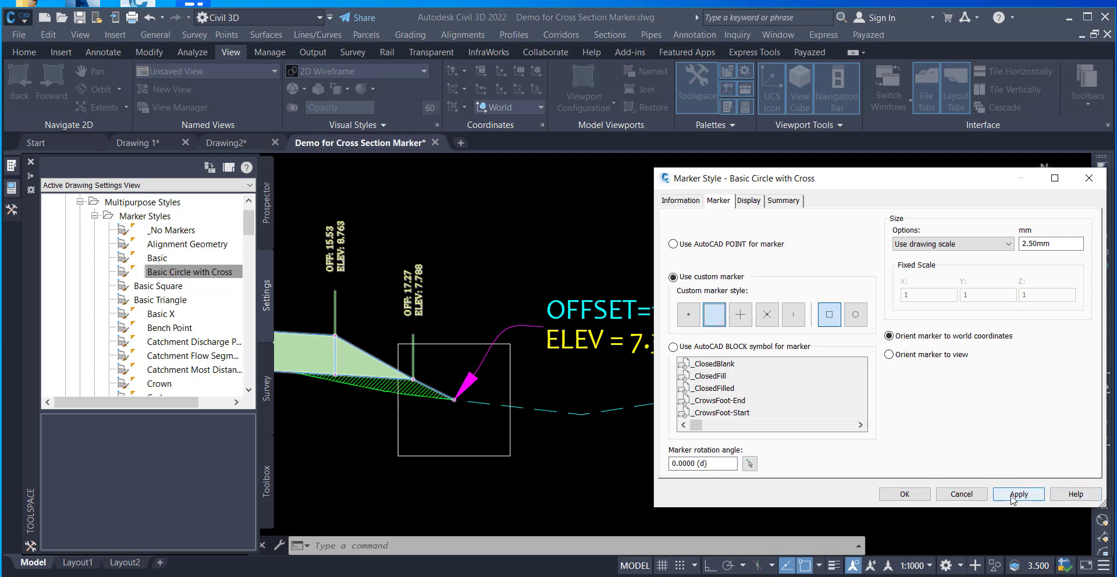
left_click(688, 314)
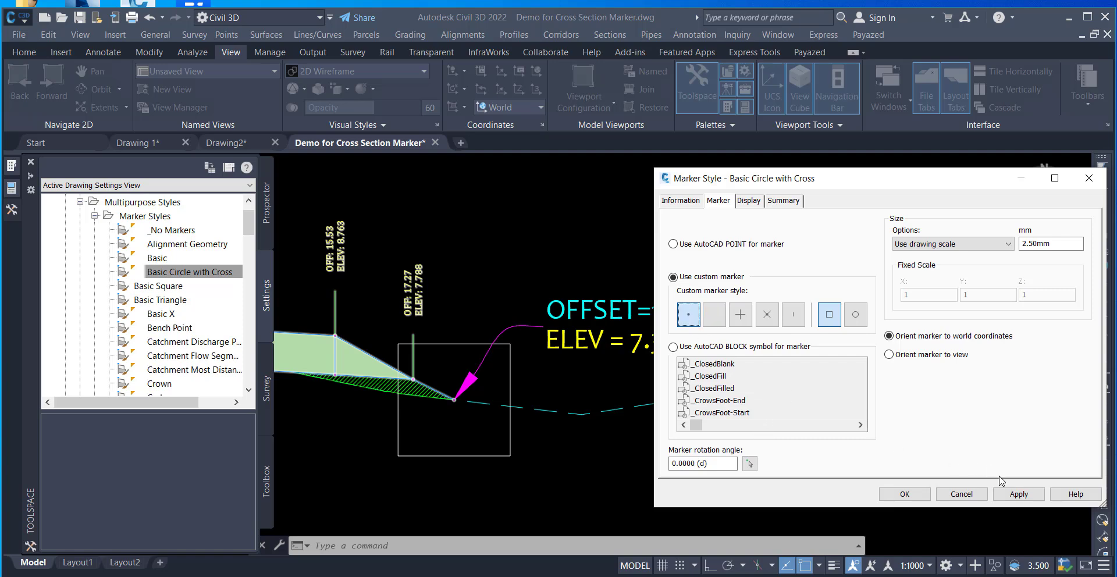
left_click(1015, 494)
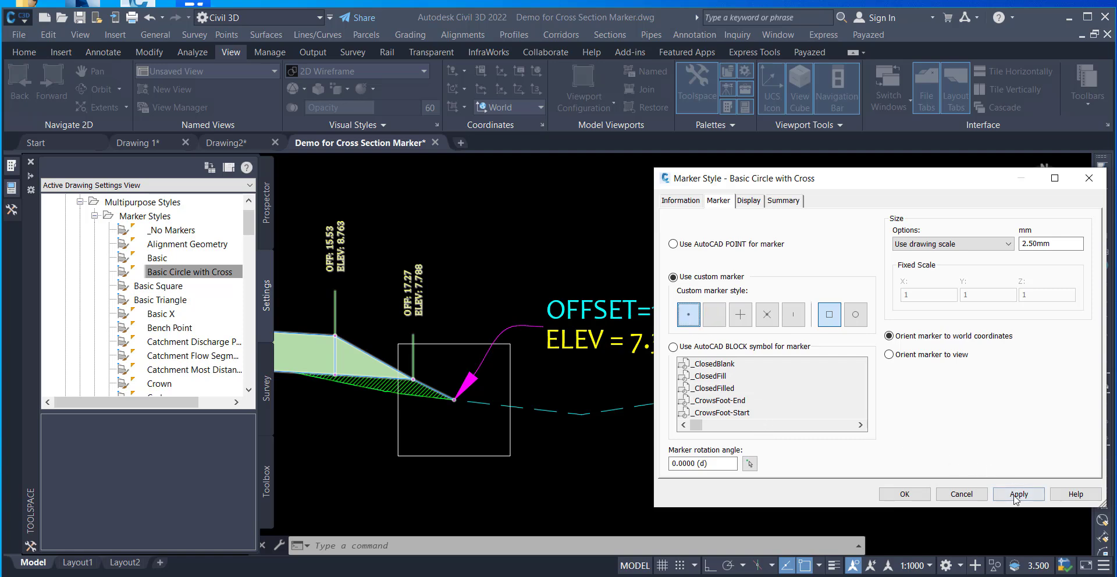
left_click(855, 317)
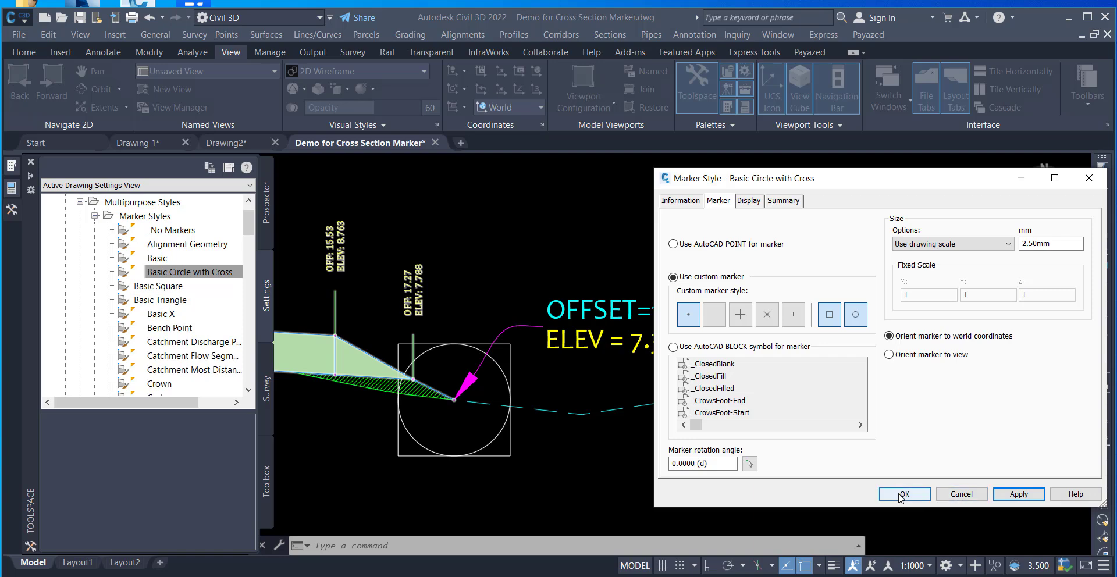
left_click(828, 323)
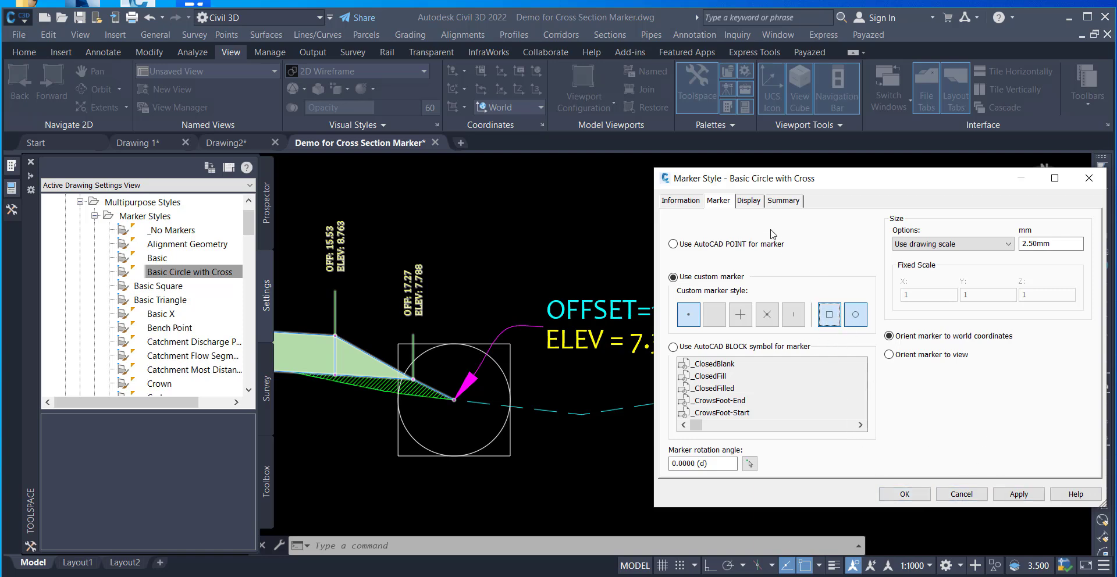
Turn off the Marker component's visibility in the style's display settings, apply it, and close the dialog.
left_click(749, 201)
left_click(825, 282)
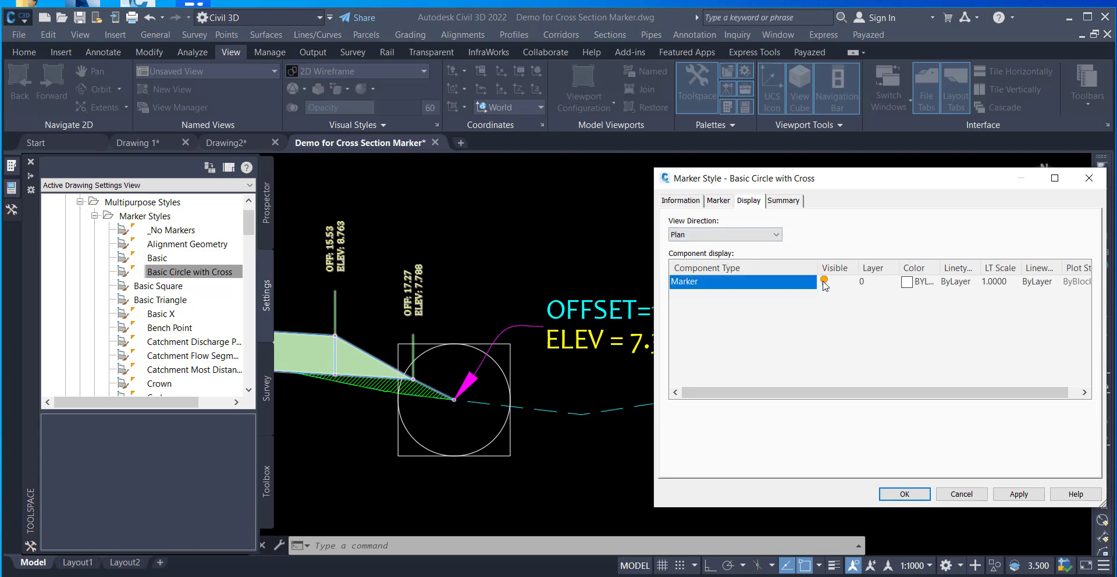
left_click(1018, 493)
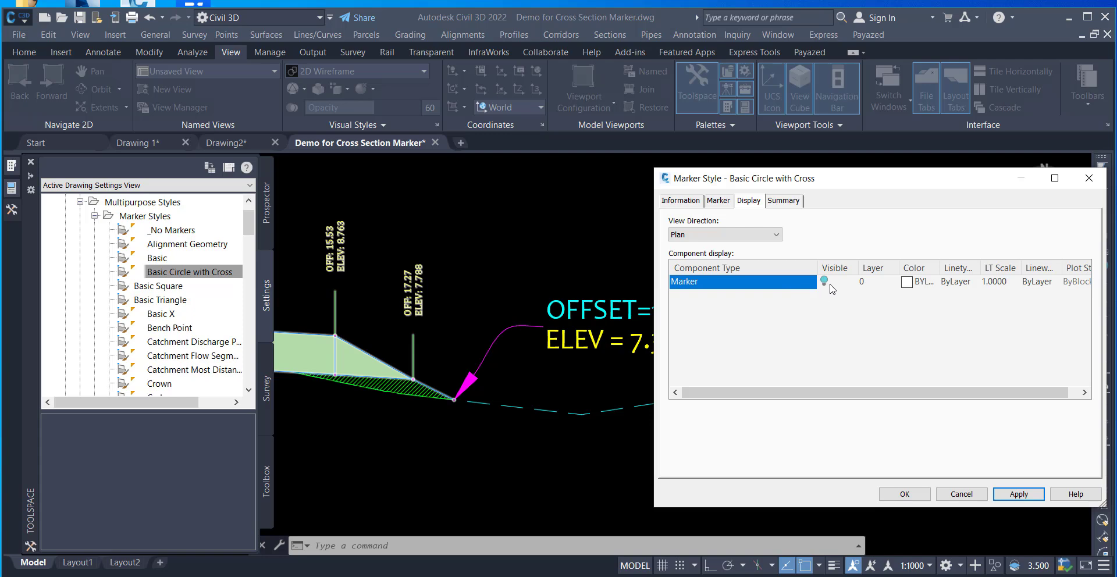
left_click(961, 494)
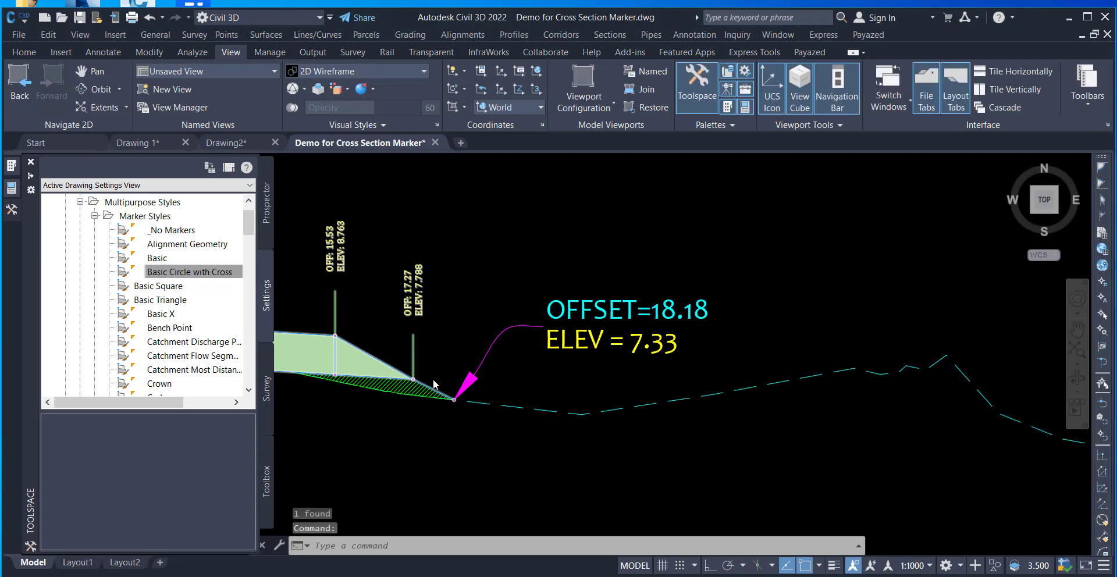
Close Toolspace, select the daylight OFFSET/ELEV label, and show its Properties.
key("Escape")
left_click(30, 162)
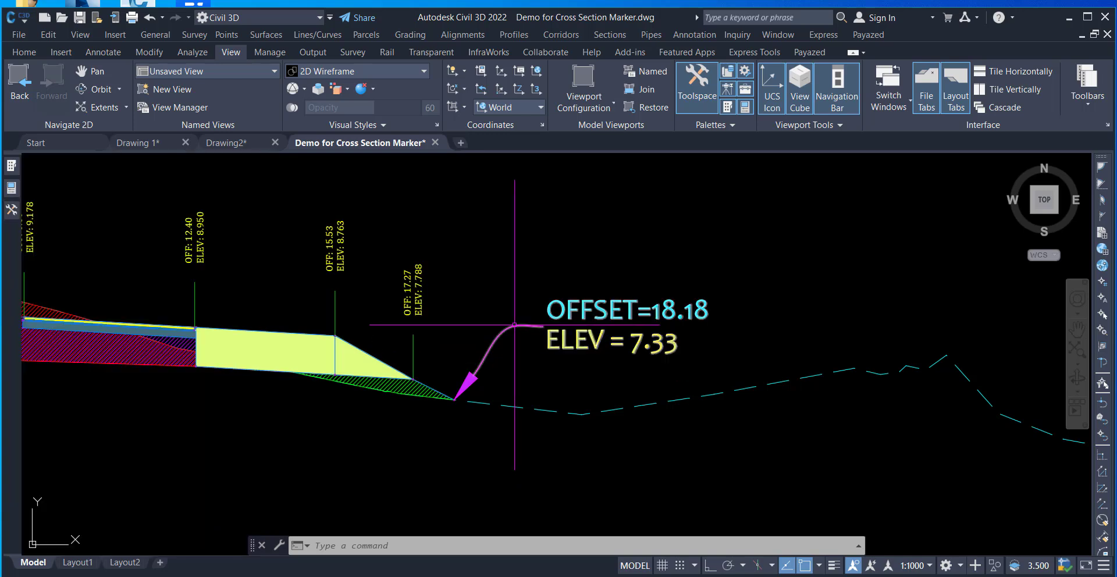
left_click(514, 324)
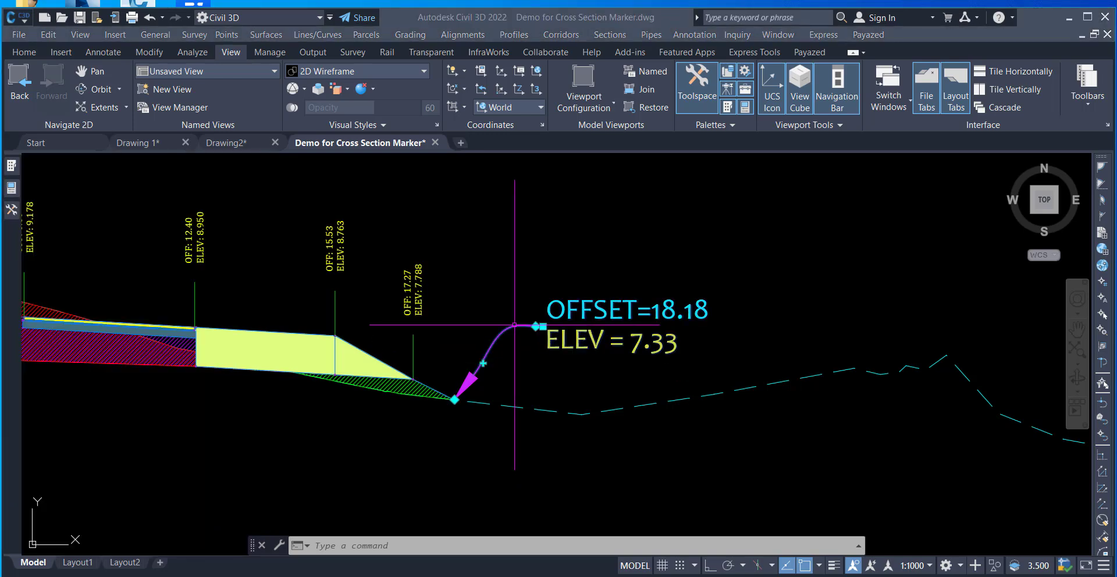
left_click(11, 188)
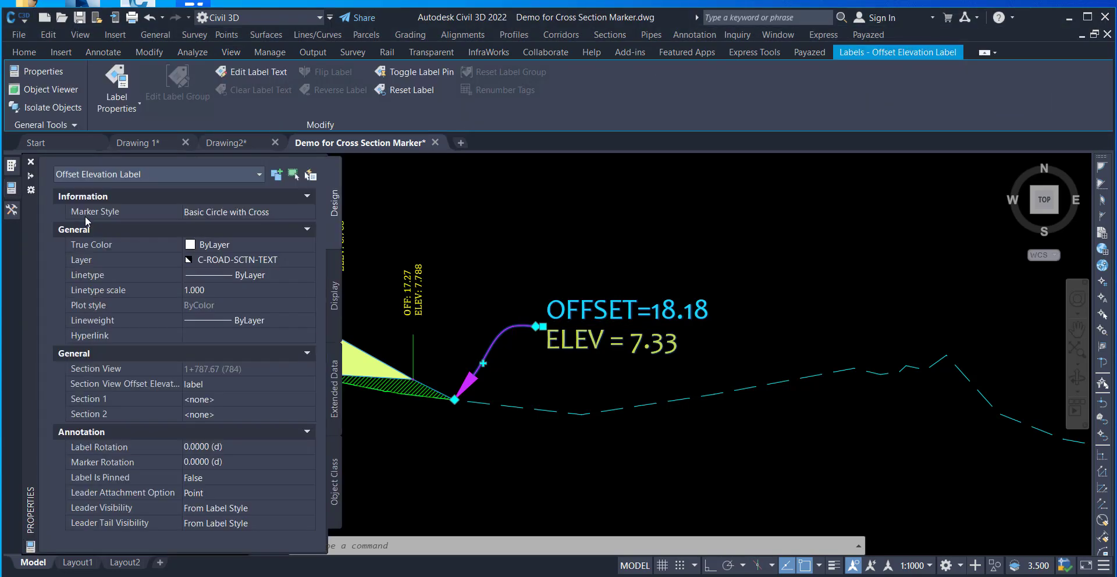
Change the label's marker style to Basic X, then Alignment Geometry, and deselect it.
left_click(297, 211)
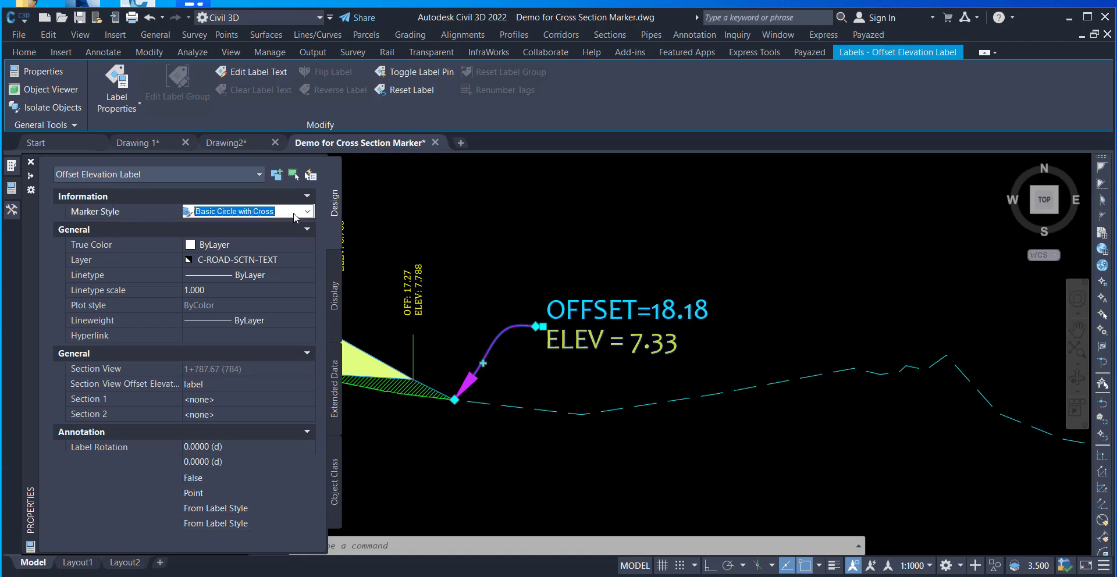
left_click(289, 218)
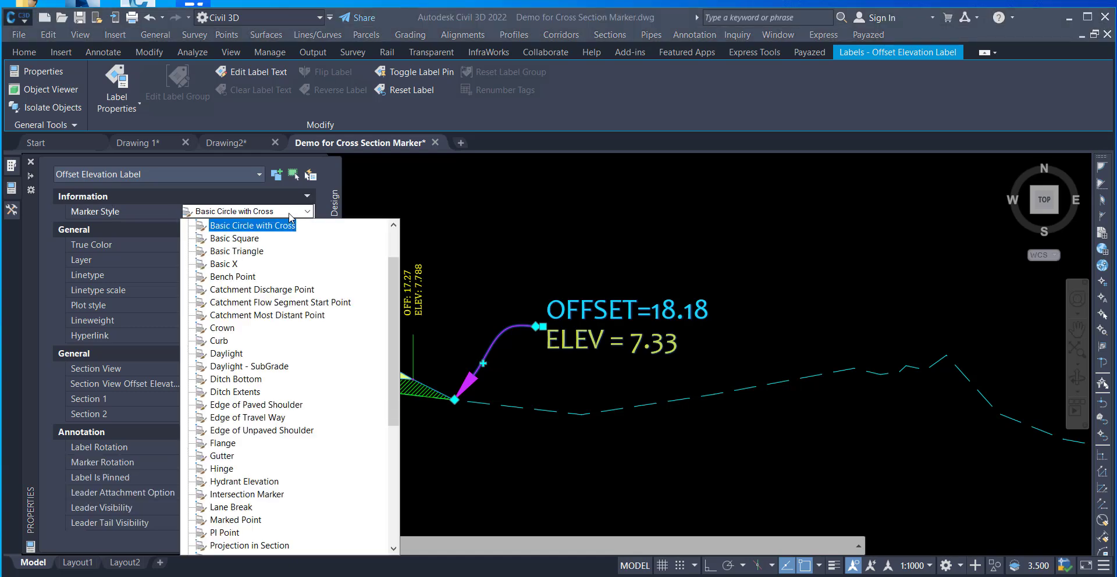
left_click(222, 264)
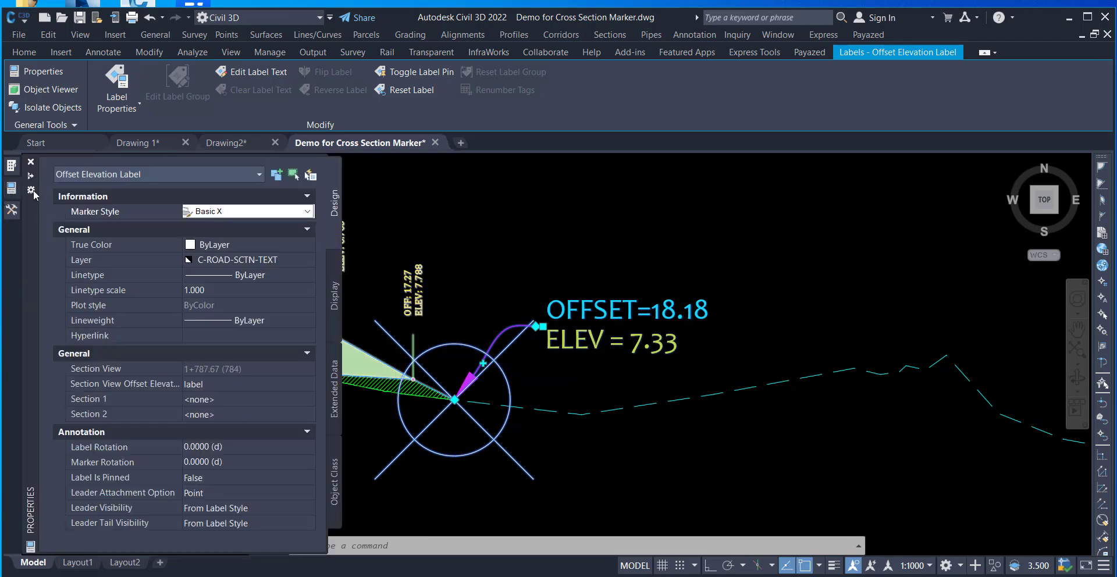
left_click(291, 211)
left_click(310, 211)
scroll(259, 259, "up", 3)
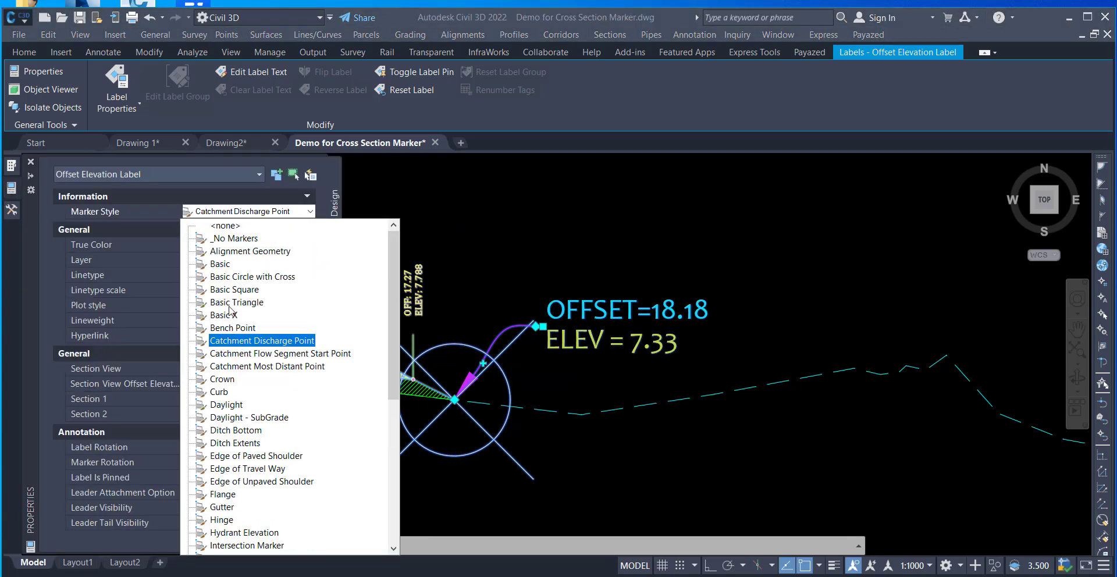
scroll(258, 253, "up", 2)
left_click(259, 250)
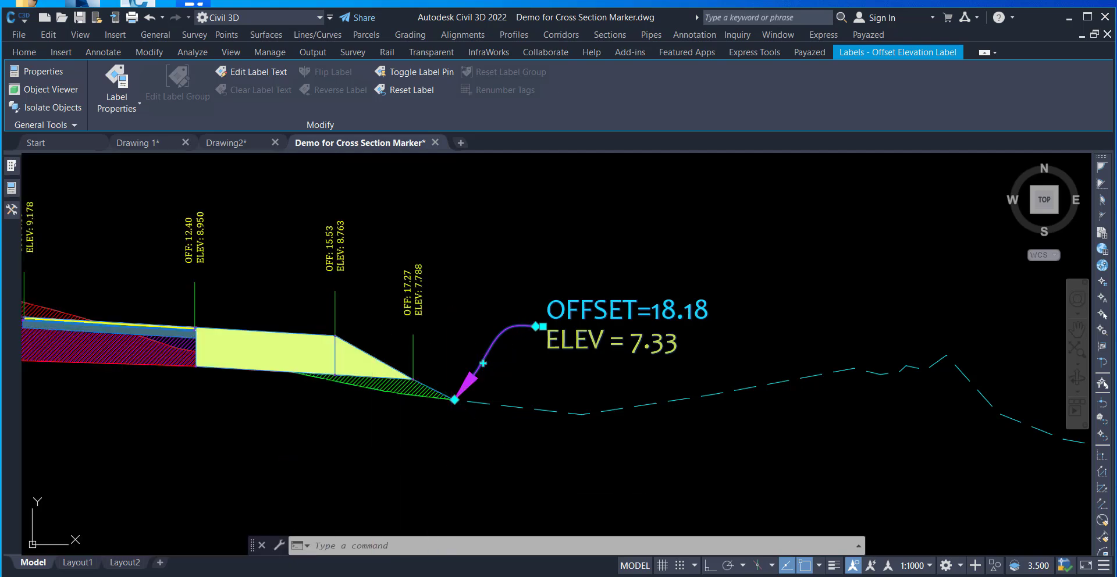
key("Escape")
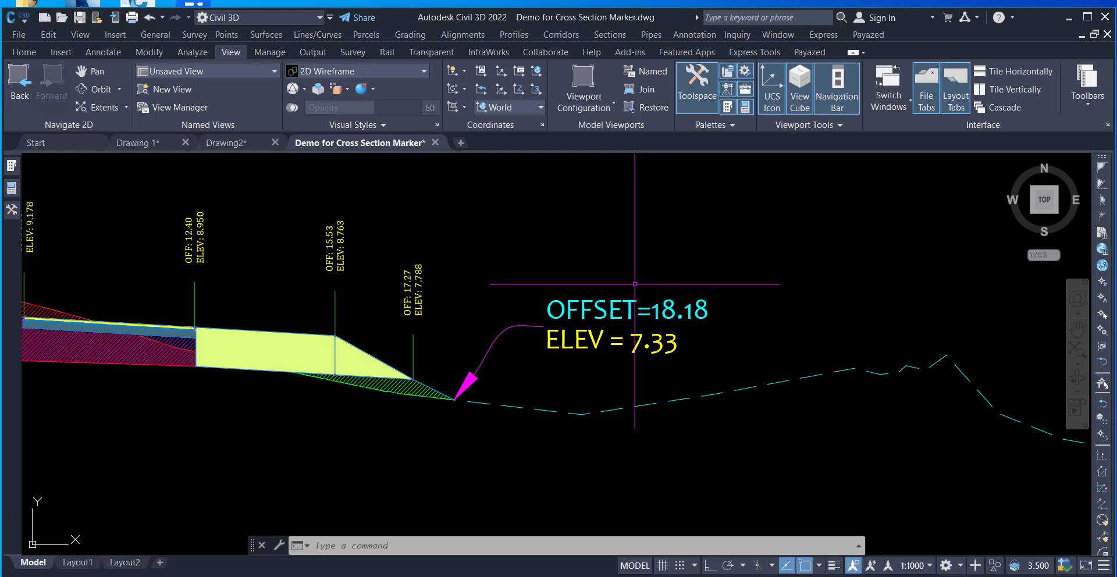
mouse_move(634, 284)
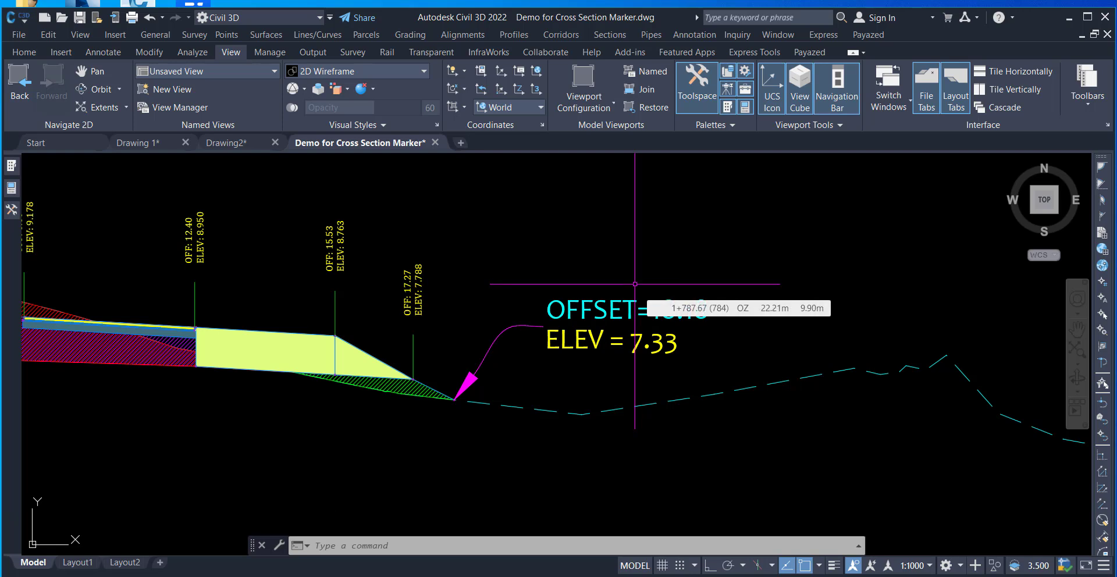
Zoom out to the whole cross-section, then zoom in on the road centre labels.
scroll(663, 334, "down", 5)
scroll(657, 343, "down", 4)
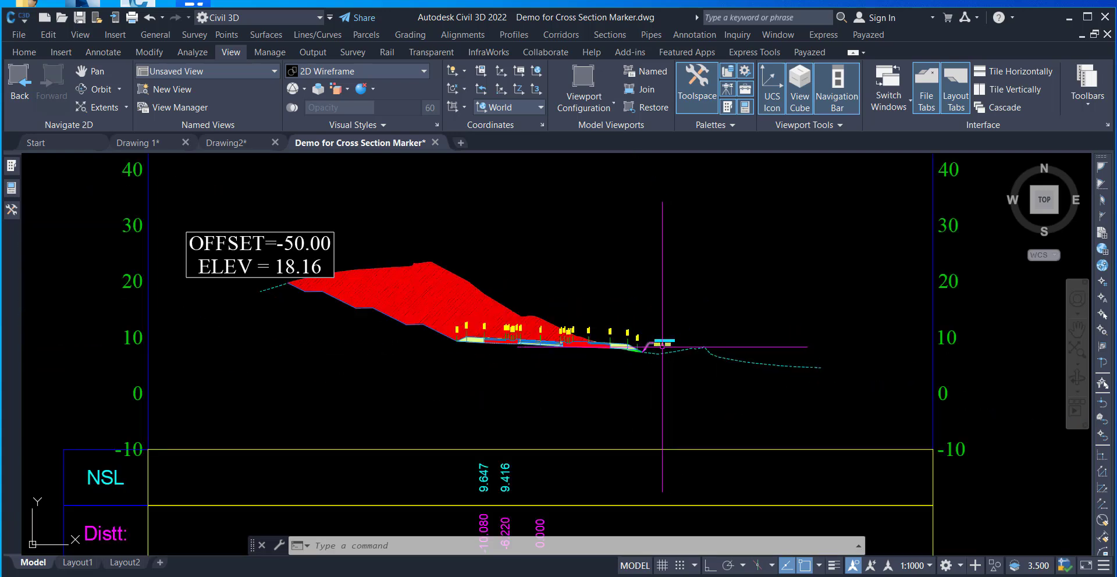
scroll(559, 340, "up", 8)
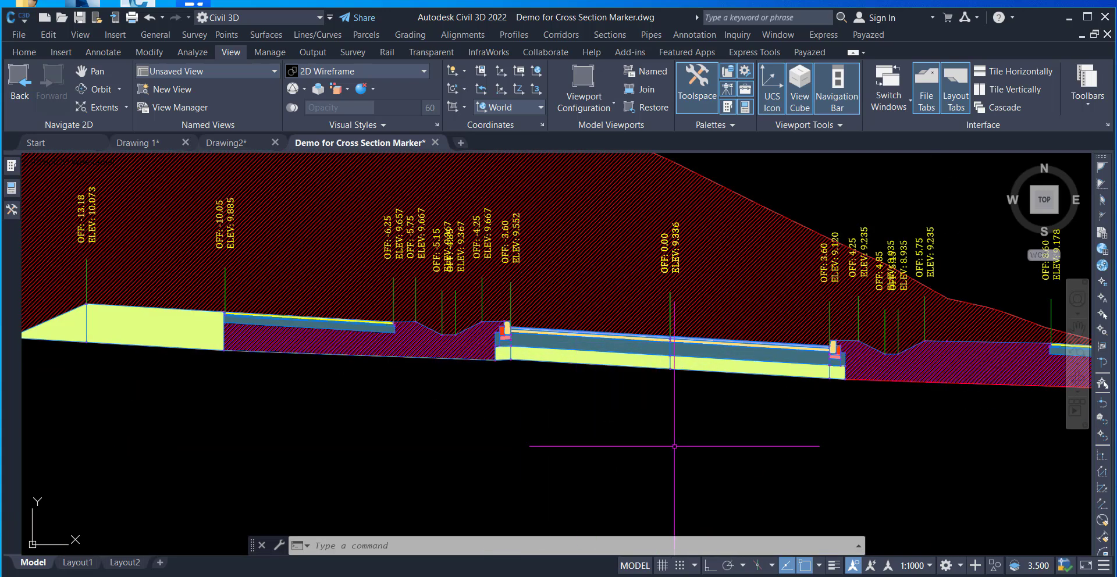
left_click(901, 576)
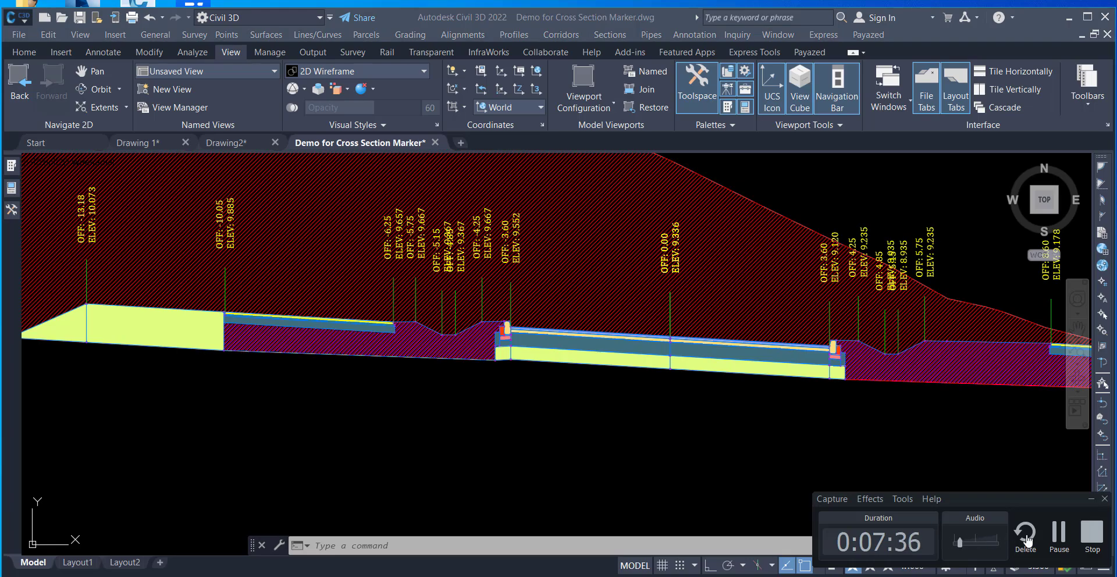